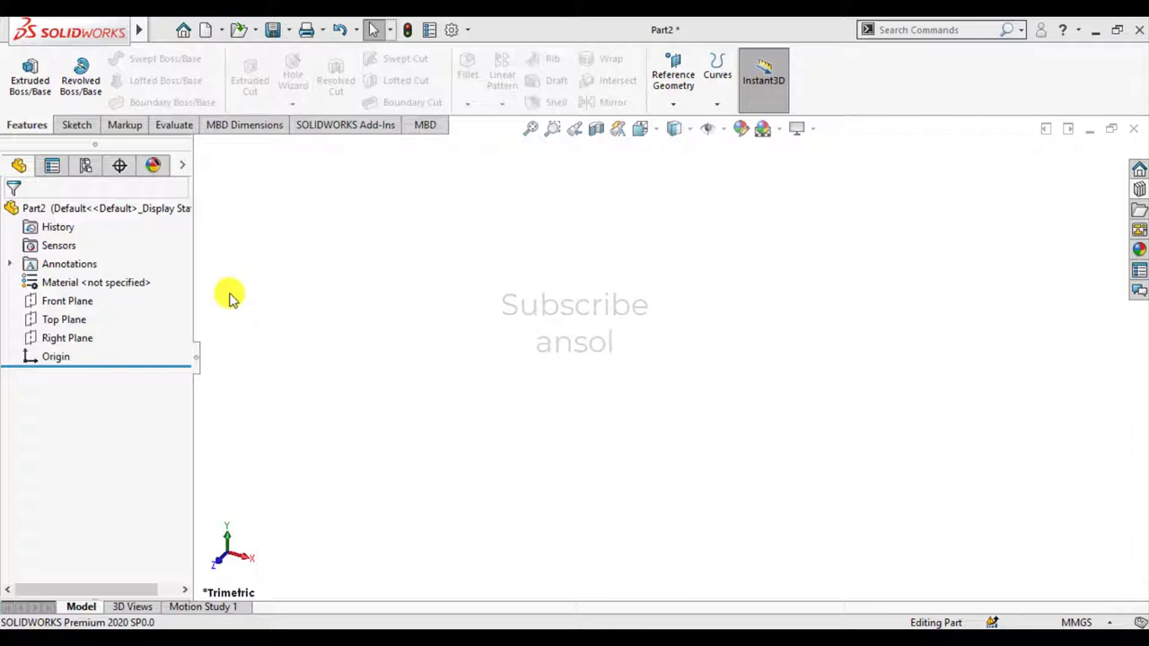
- Sketch a hexagon centred on the origin on the Front Plane
{"action": "left_click", "coordinate": [63, 301]}
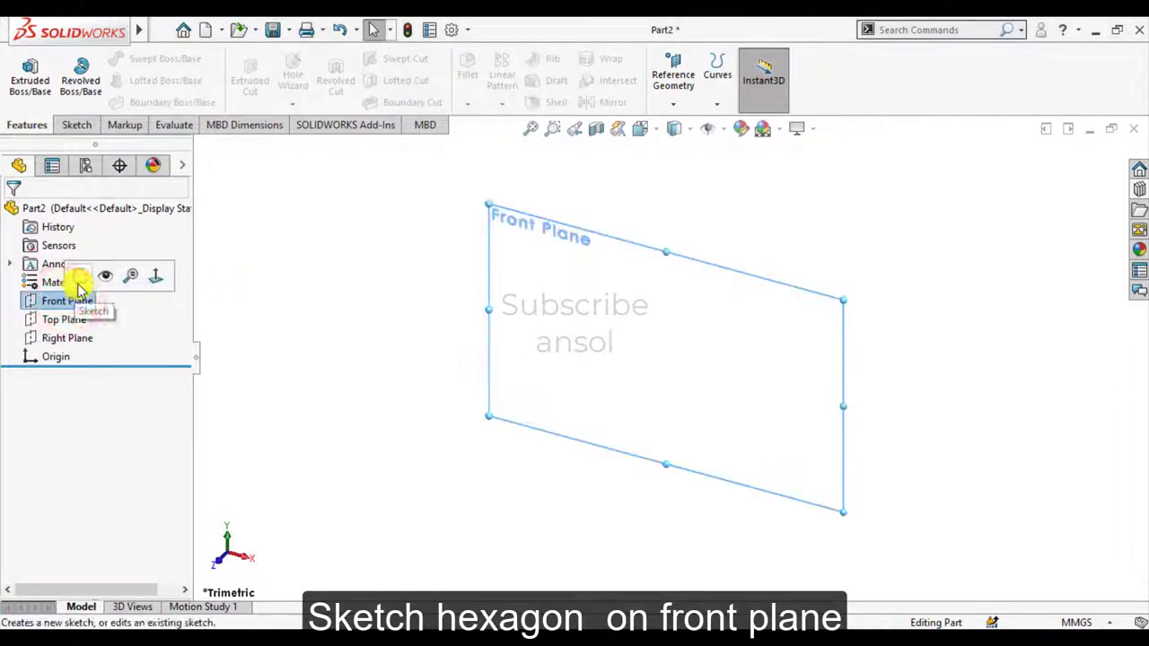
{"action": "left_click", "coordinate": [79, 278]}
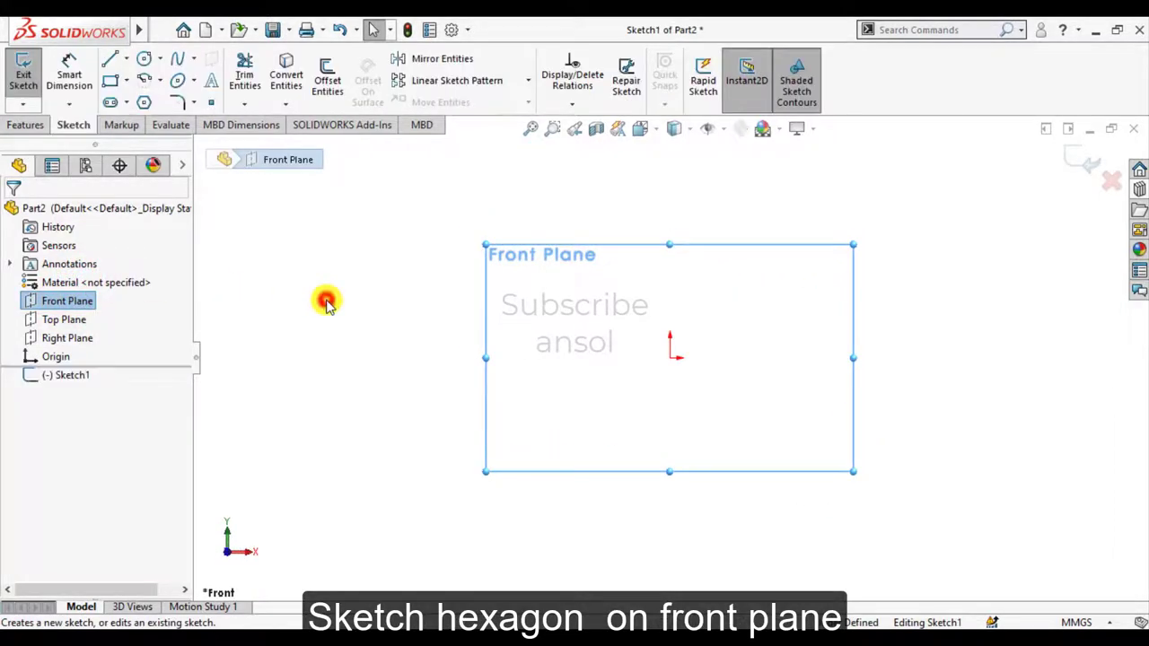
{"action": "left_click", "coordinate": [325, 303]}
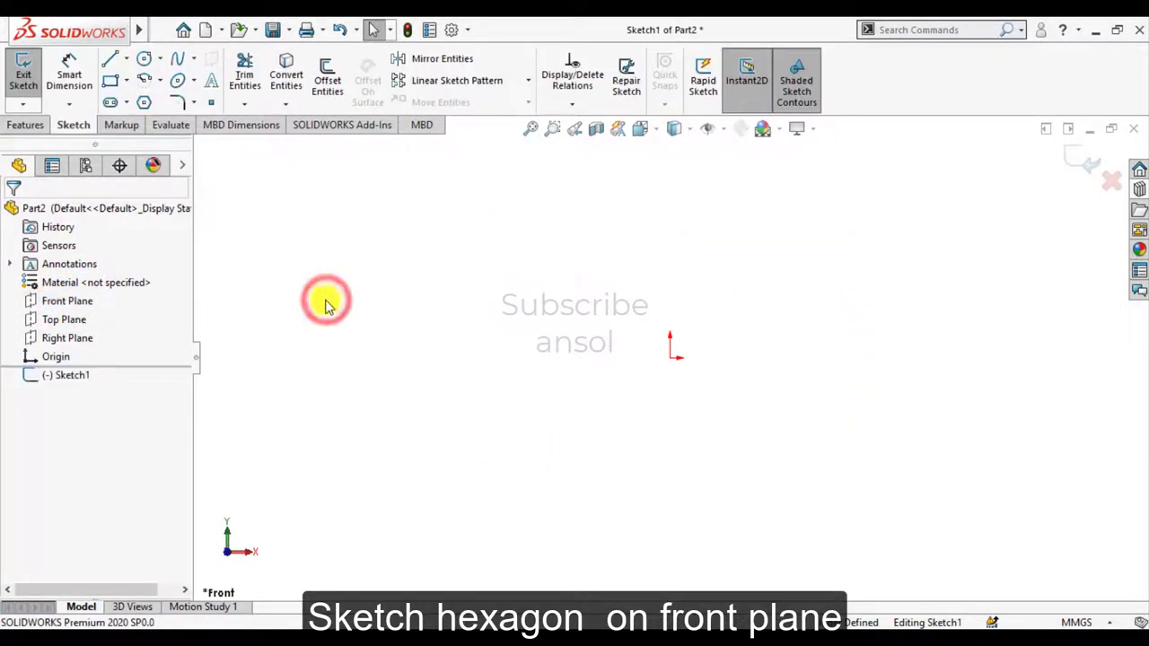
{"action": "left_click", "coordinate": [144, 102]}
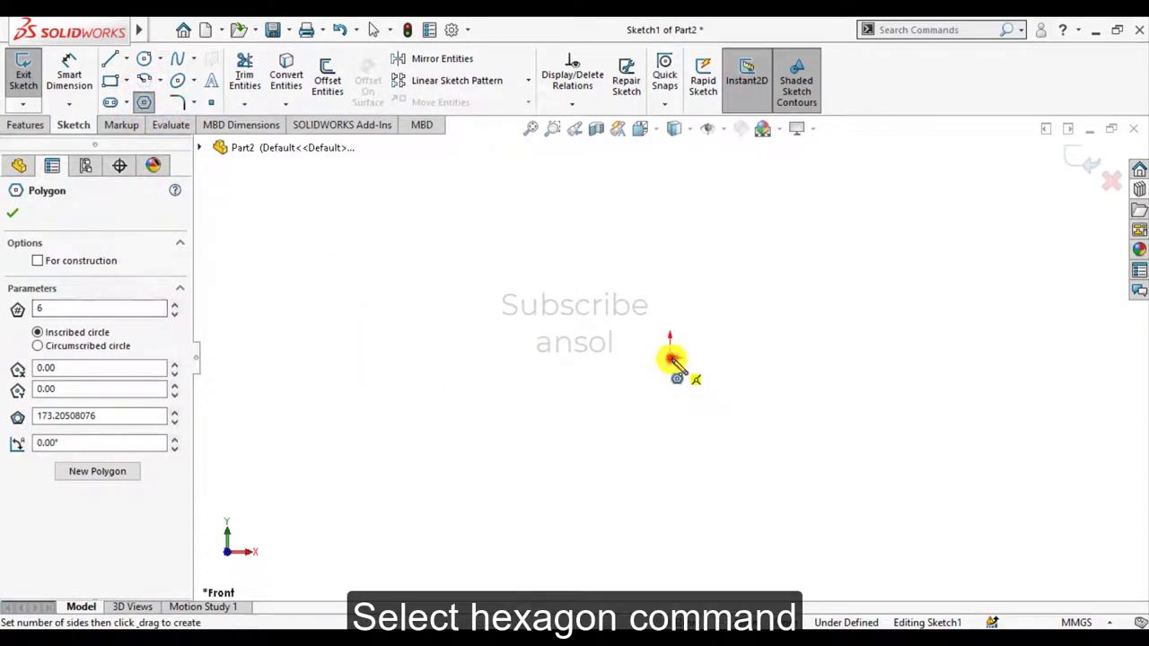
{"action": "left_click_drag", "start_coordinate": [672, 359], "coordinate": [671, 260]}
{"action": "key", "text": "Escape"}
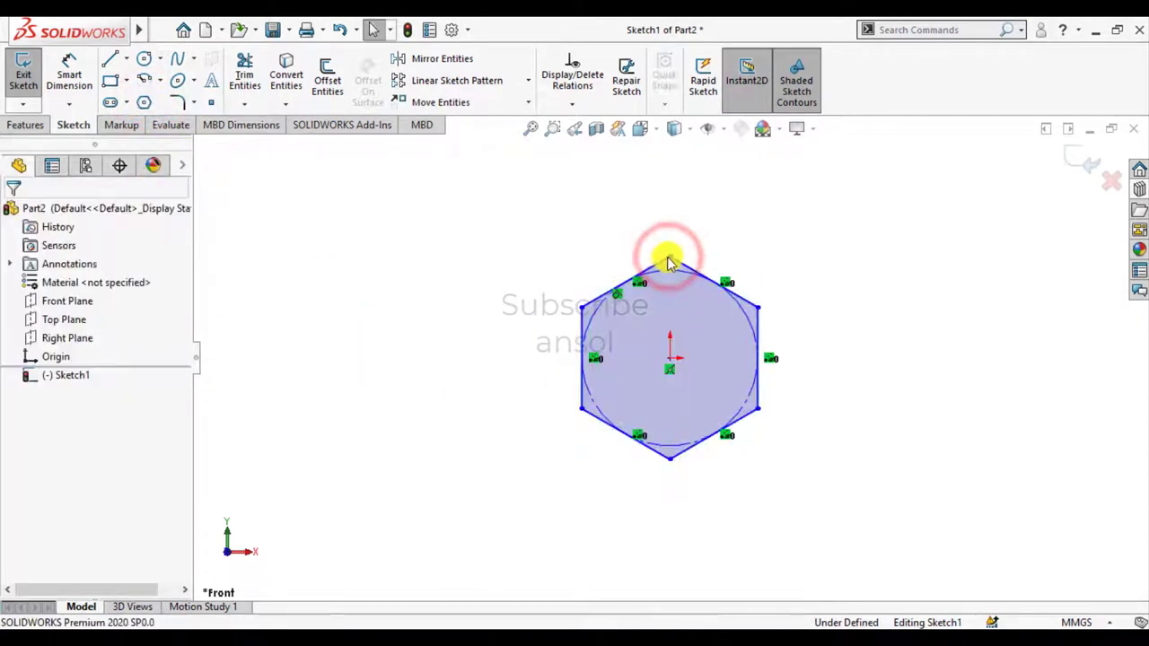
- Make one hexagon side vertical, dimension the inscribed circle Ø13, and exit Sketch1
{"action": "left_click", "coordinate": [761, 328]}
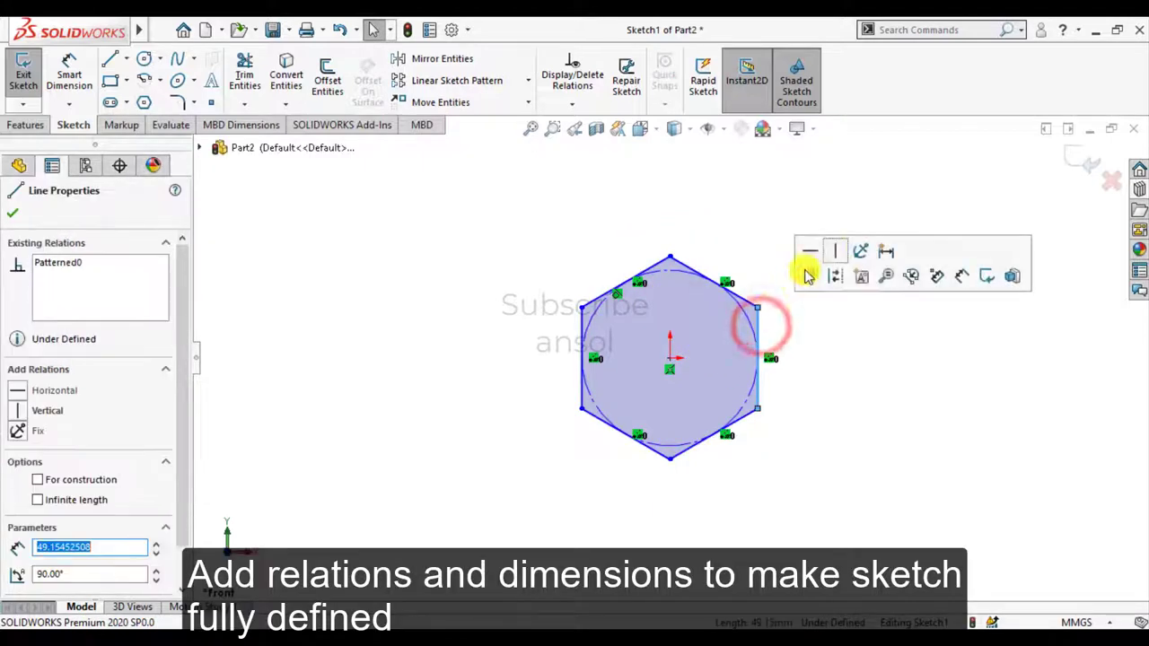
{"action": "left_click", "coordinate": [833, 249]}
{"action": "left_click", "coordinate": [17, 216]}
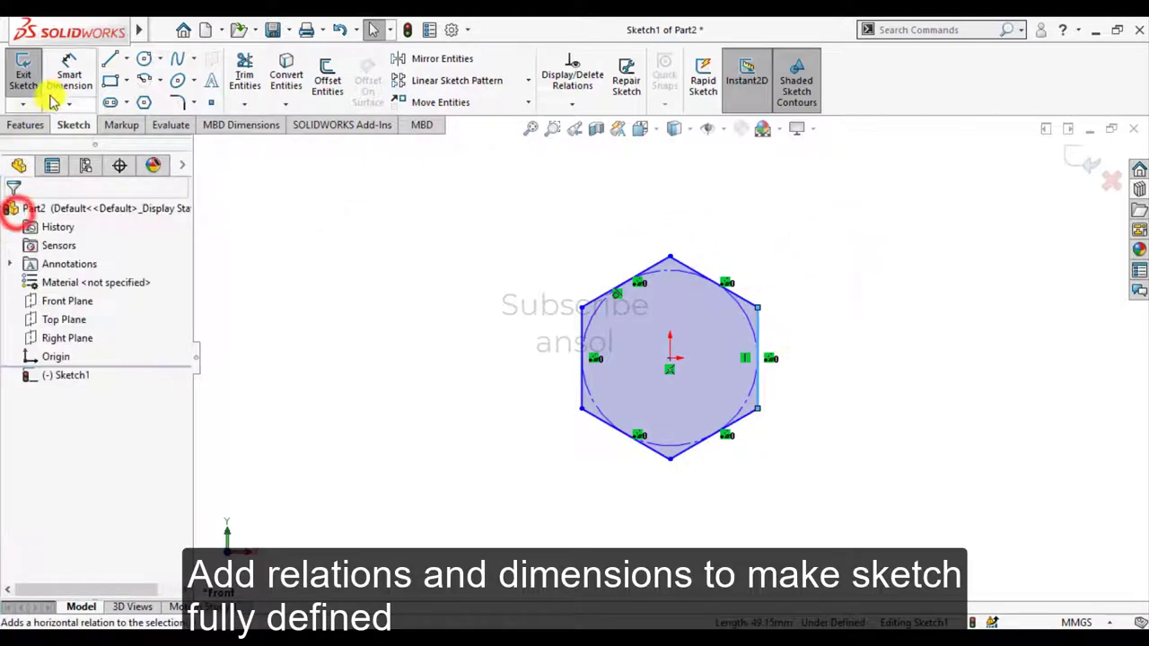
{"action": "left_click", "coordinate": [66, 74]}
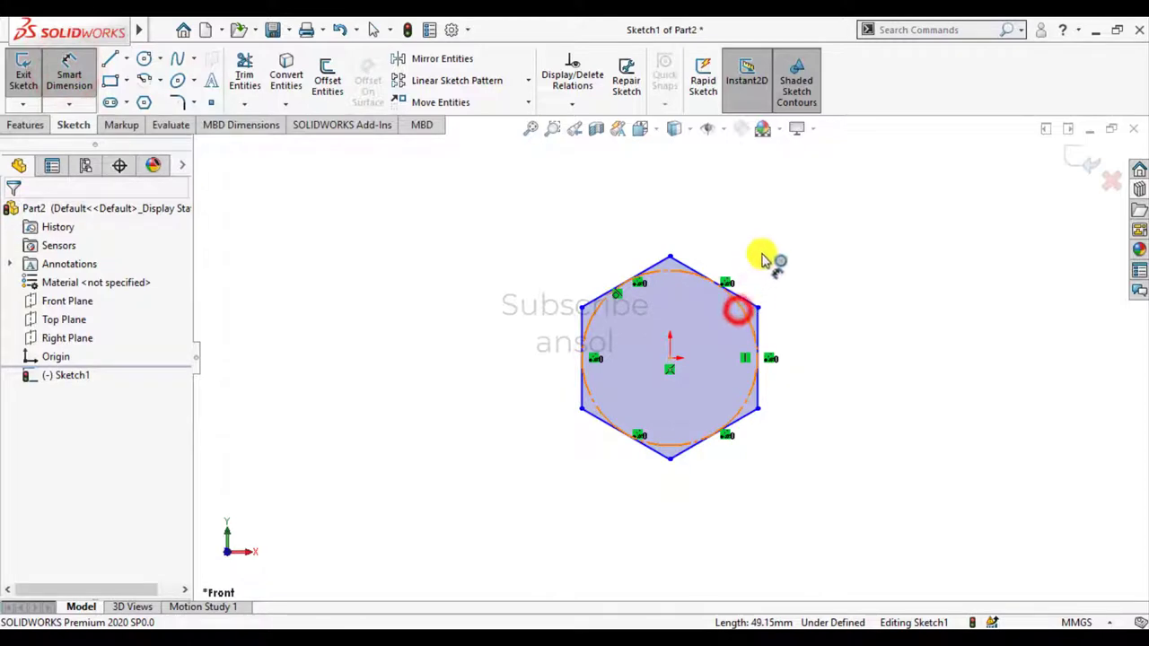
{"action": "left_click", "coordinate": [782, 216]}
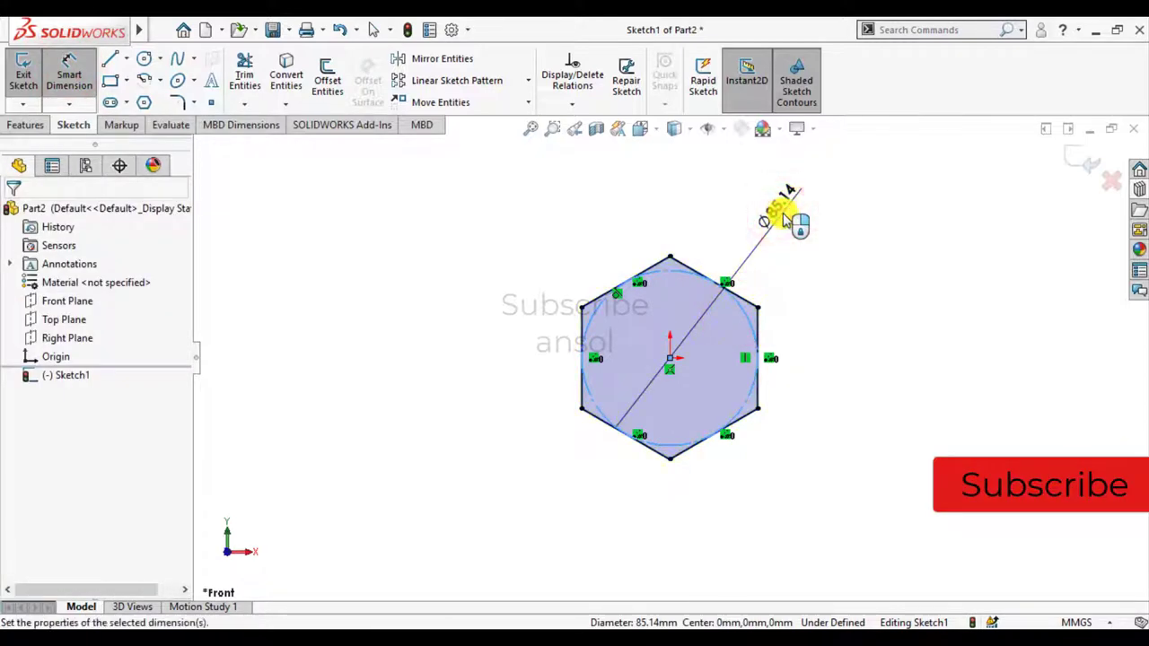
{"action": "left_click", "coordinate": [784, 218]}
{"action": "type", "text": "13"}
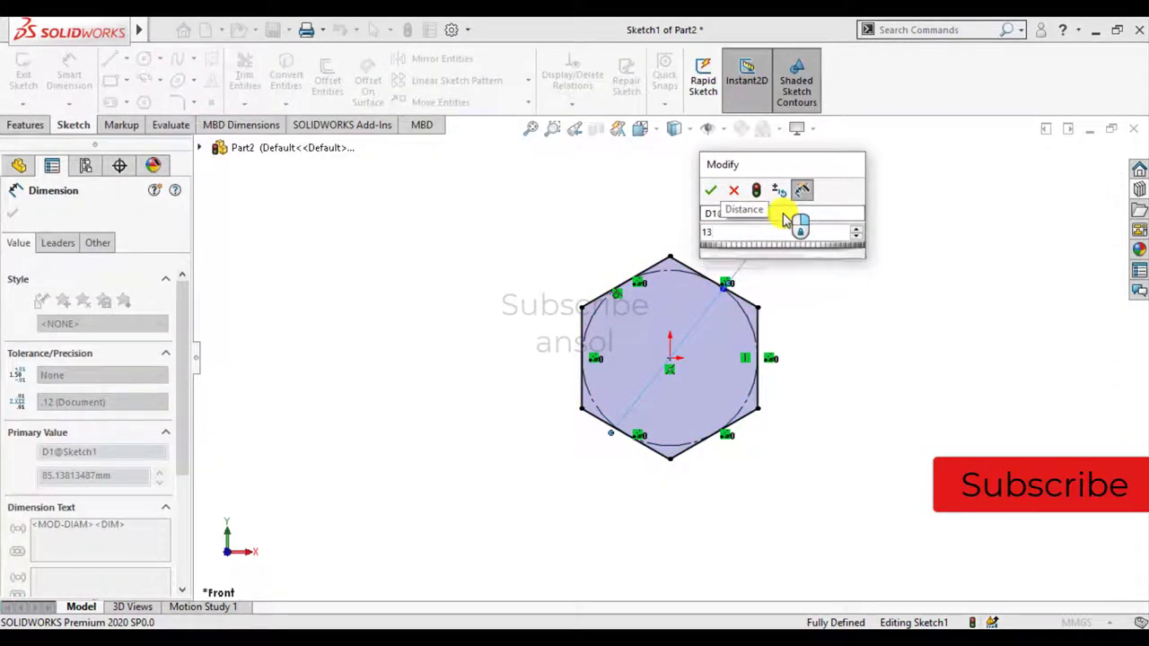
{"action": "key", "text": "Return"}
{"action": "left_click", "coordinate": [13, 213]}
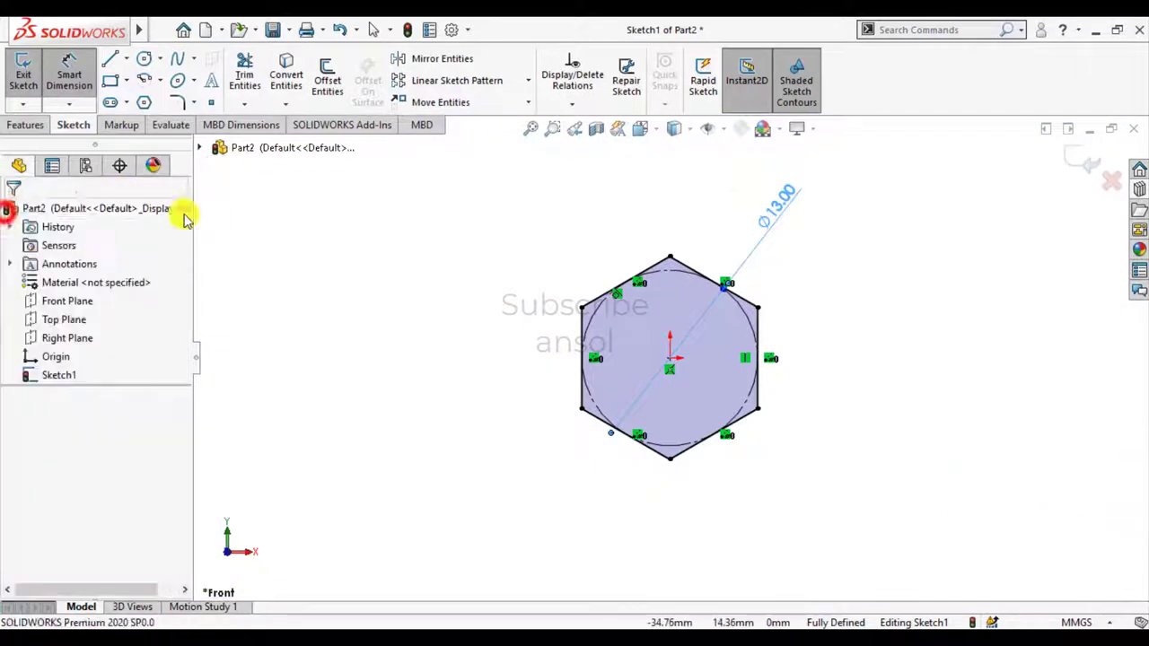
{"action": "left_click", "coordinate": [1080, 157]}
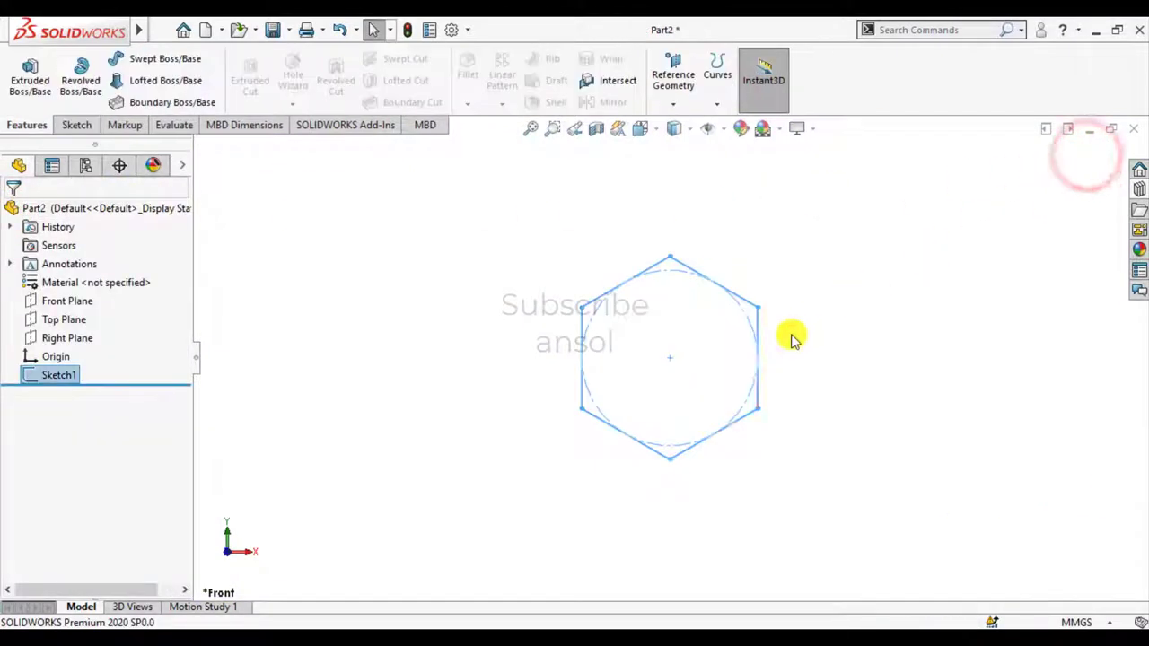
- Extrude the hexagon sketch 8 mm blind into a solid hex head (Boss-Extrude1)
{"action": "left_click", "coordinate": [30, 71]}
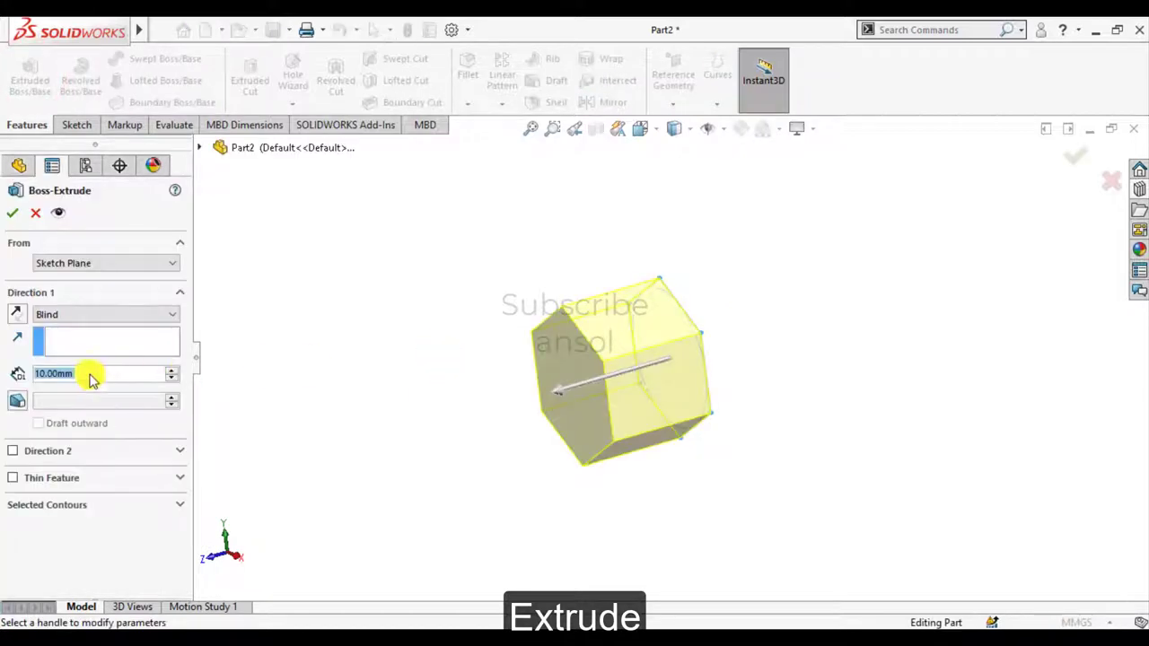
{"action": "type", "text": "8"}
{"action": "key", "text": "Return"}
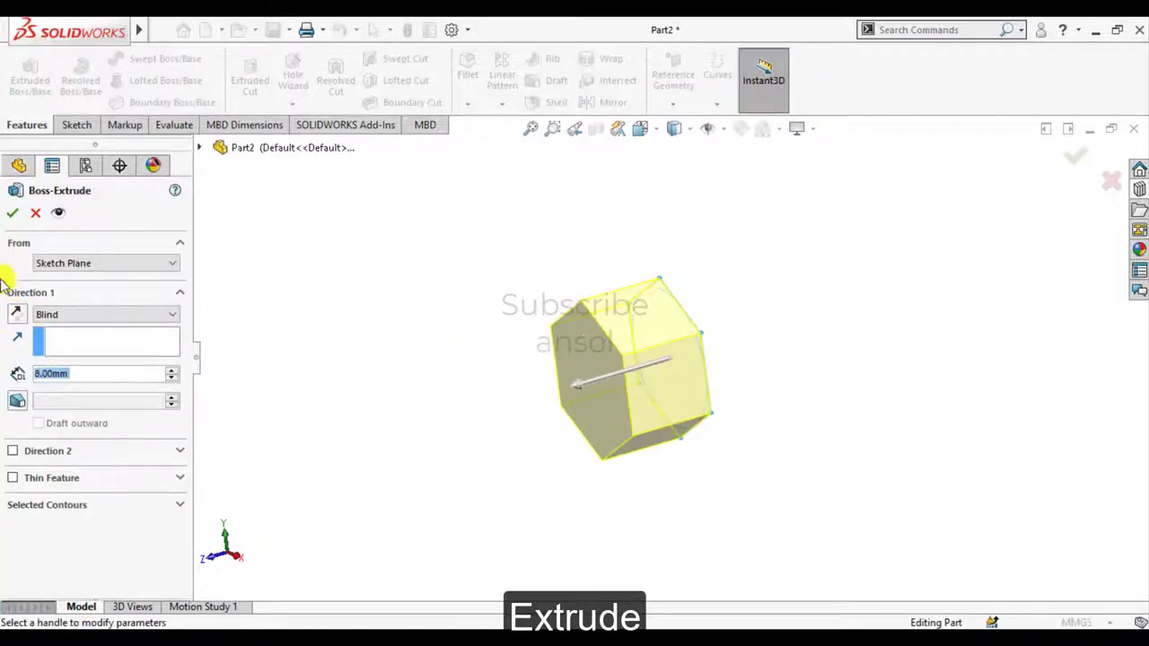
{"action": "left_click", "coordinate": [12, 213]}
{"action": "mouse_move", "coordinate": [367, 354]}
{"action": "middle_mouse_down"}
{"action": "mouse_move", "coordinate": [383, 339]}
{"action": "mouse_move", "coordinate": [333, 439]}
{"action": "middle_mouse_up"}
- Sketch an origin-centred circle around the hexagon on the hex head's end face
{"action": "left_click", "coordinate": [650, 395]}
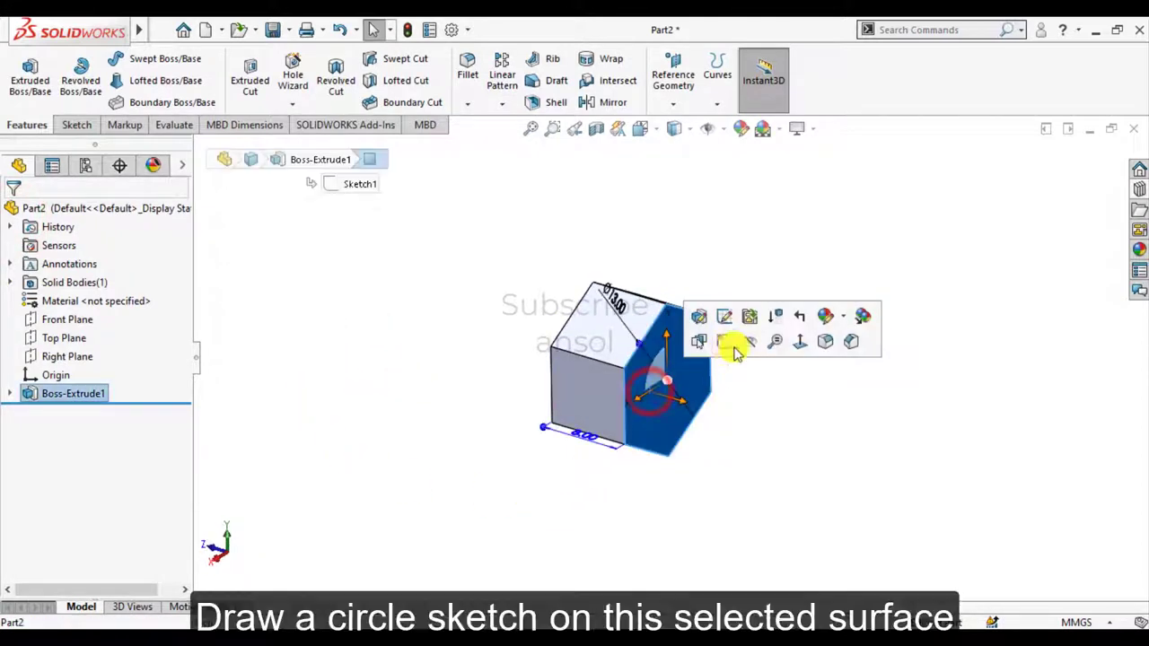
{"action": "left_click", "coordinate": [727, 343]}
{"action": "left_click", "coordinate": [374, 406]}
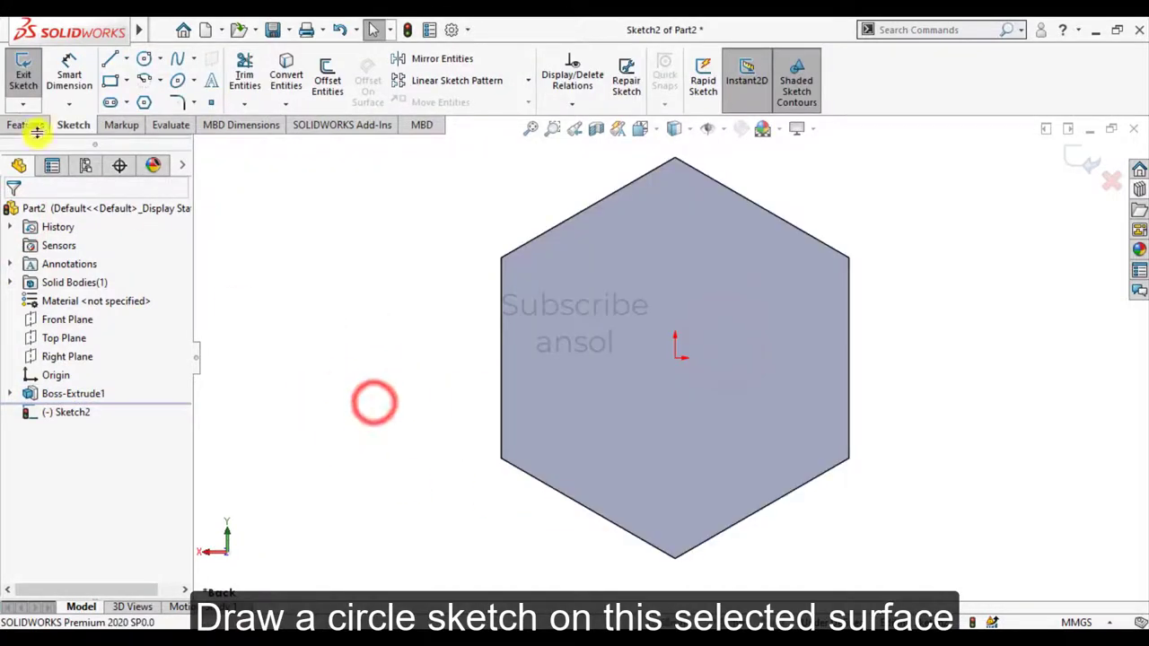
{"action": "left_click", "coordinate": [140, 61]}
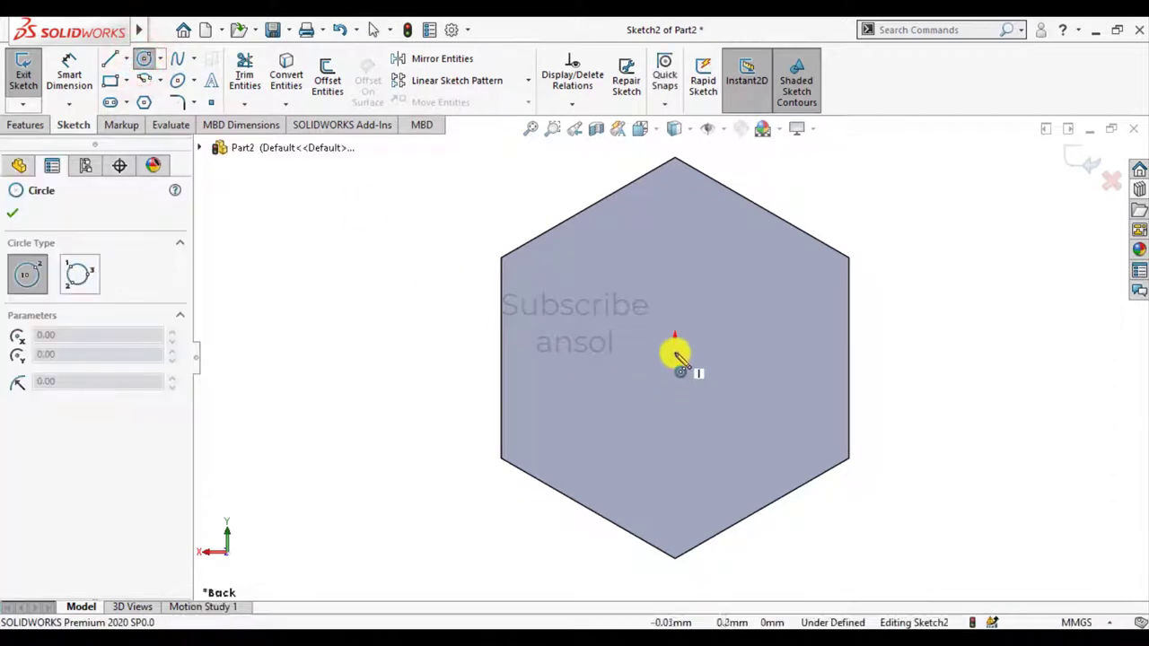
{"action": "left_click_drag", "start_coordinate": [679, 360], "coordinate": [512, 469]}
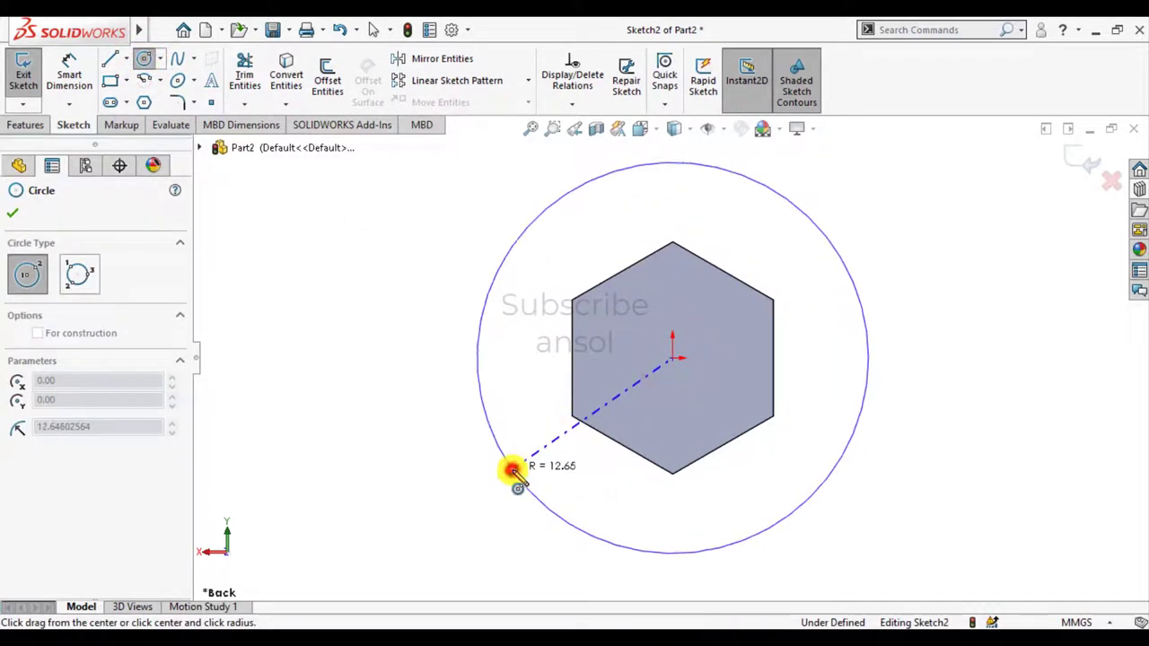
{"action": "left_click", "coordinate": [15, 214]}
- Dimension the circle's diameter to 20 mm
{"action": "left_click", "coordinate": [69, 73]}
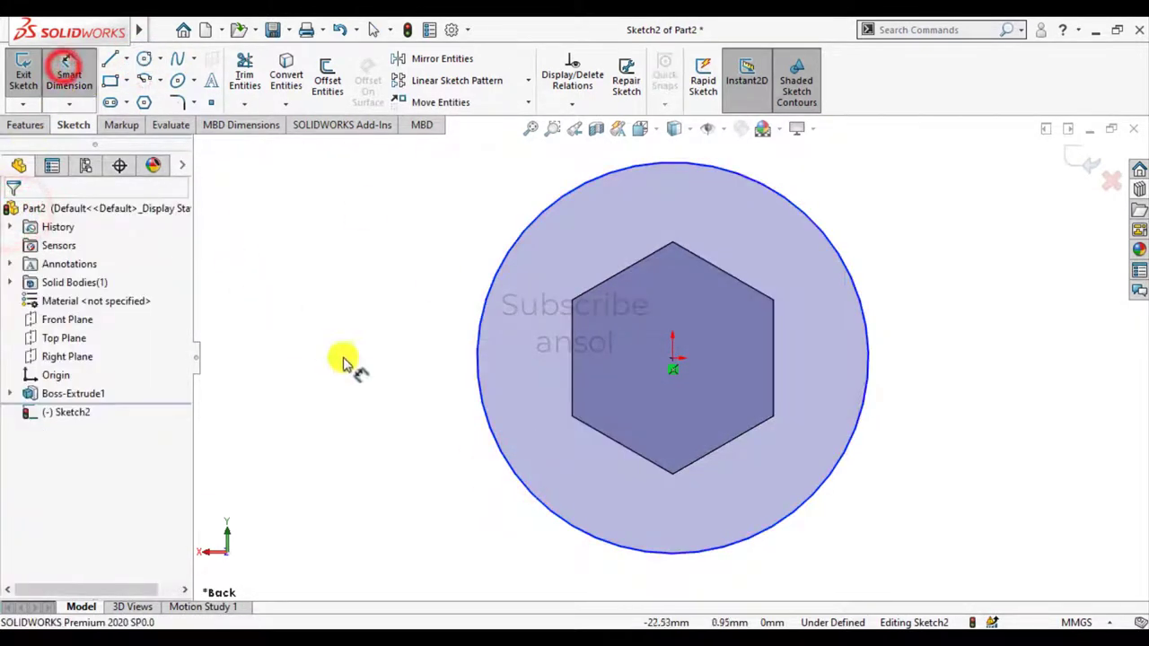
{"action": "left_click", "coordinate": [474, 366]}
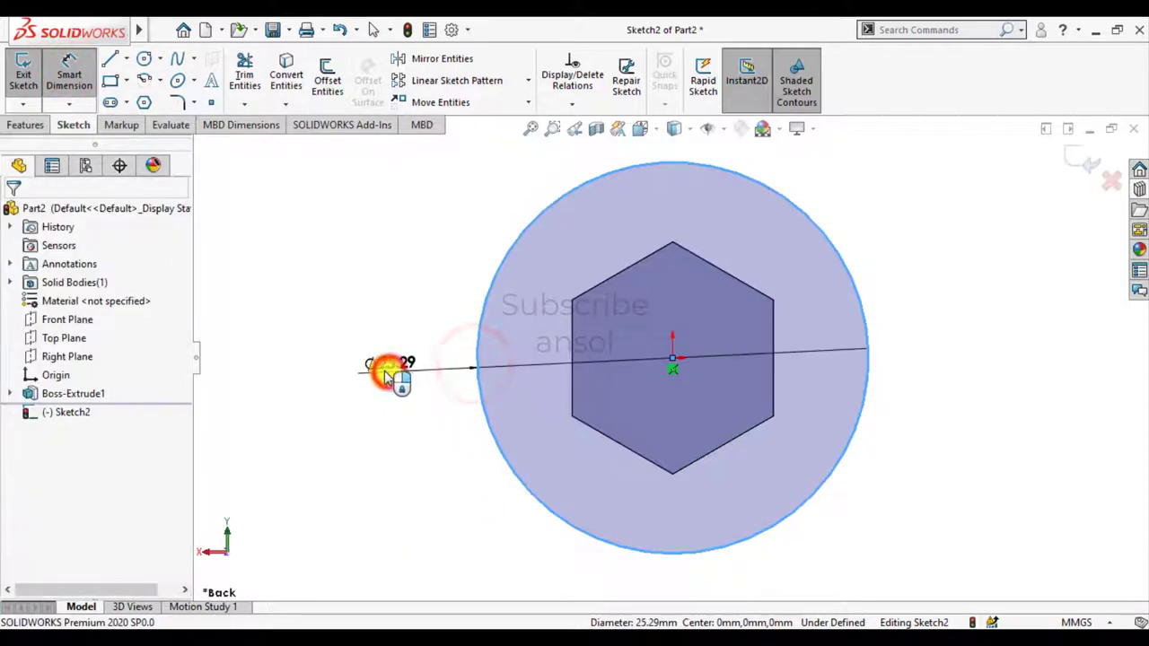
{"action": "left_click", "coordinate": [386, 373]}
{"action": "type", "text": "10"}
{"action": "key", "text": "Return"}
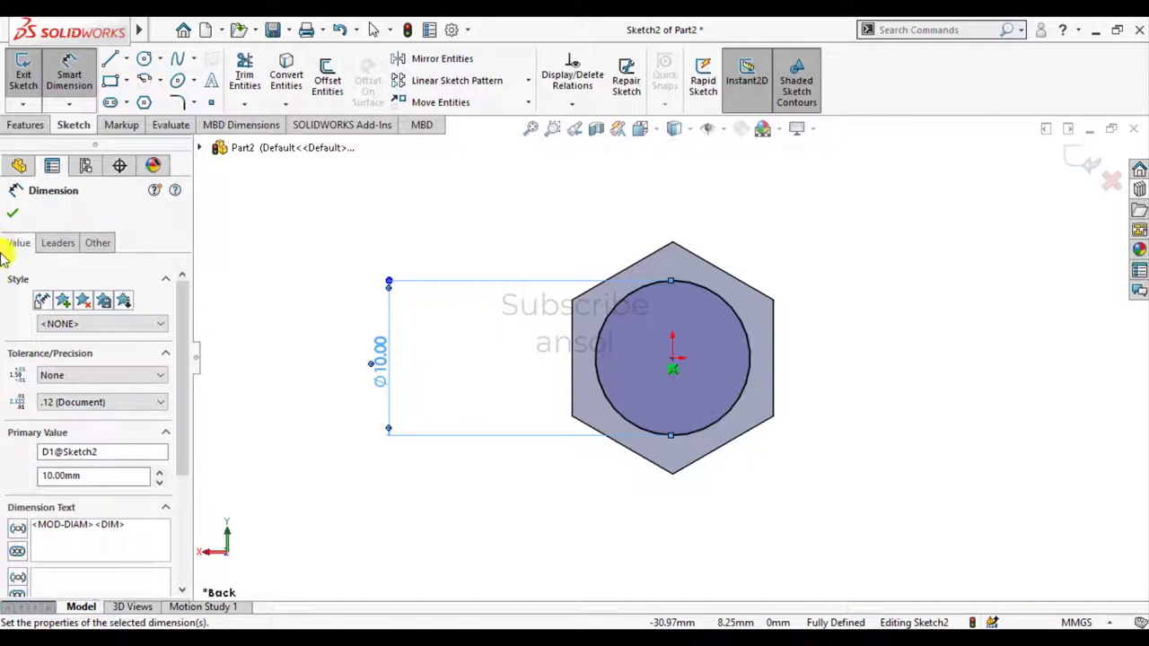
{"action": "key", "text": "Escape"}
{"action": "mouse_move", "coordinate": [431, 264]}
{"action": "middle_mouse_down"}
{"action": "mouse_move", "coordinate": [559, 315]}
{"action": "mouse_move", "coordinate": [574, 364]}
{"action": "mouse_move", "coordinate": [484, 371]}
{"action": "mouse_move", "coordinate": [513, 419]}
{"action": "middle_mouse_up"}
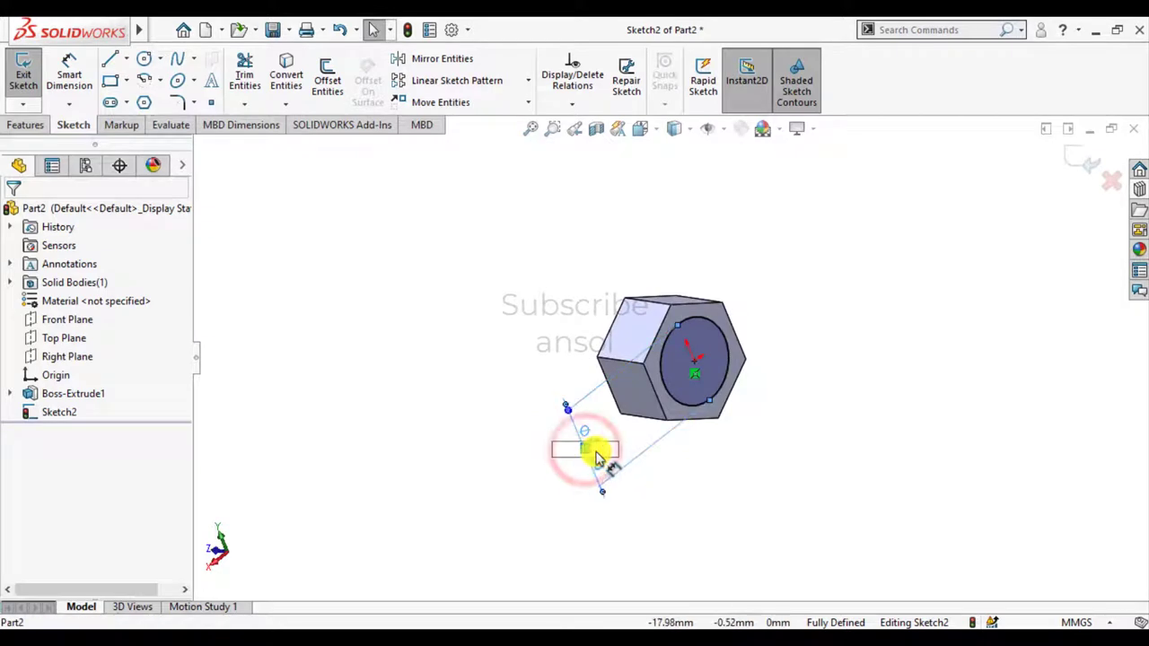
{"action": "type", "text": "20"}
{"action": "key", "text": "Return"}
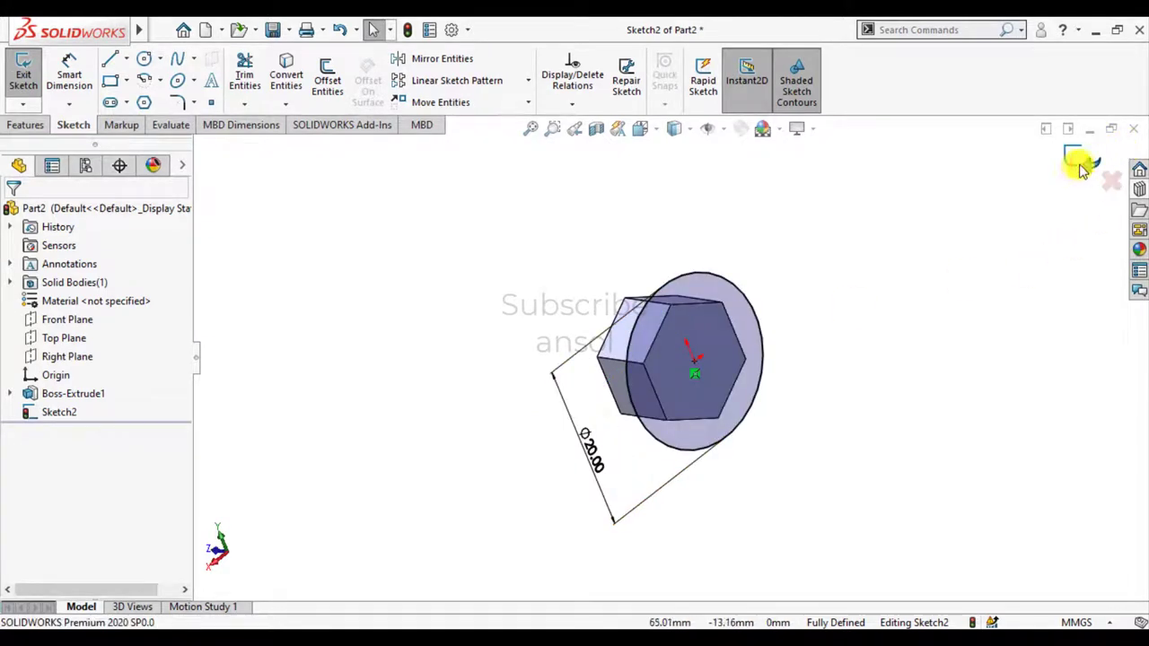
{"action": "left_click", "coordinate": [30, 73]}
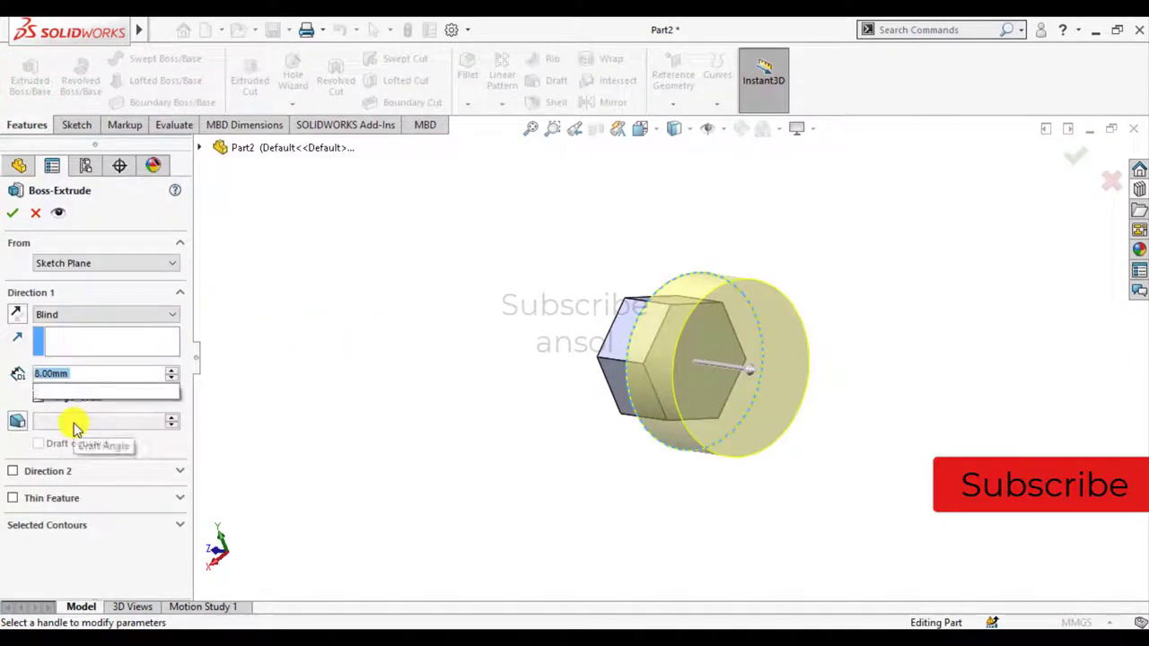
- Extrude the Ø20 circle 2 mm into a flange and select its flat outer face
{"action": "type", "text": "2"}
{"action": "key", "text": "Return"}
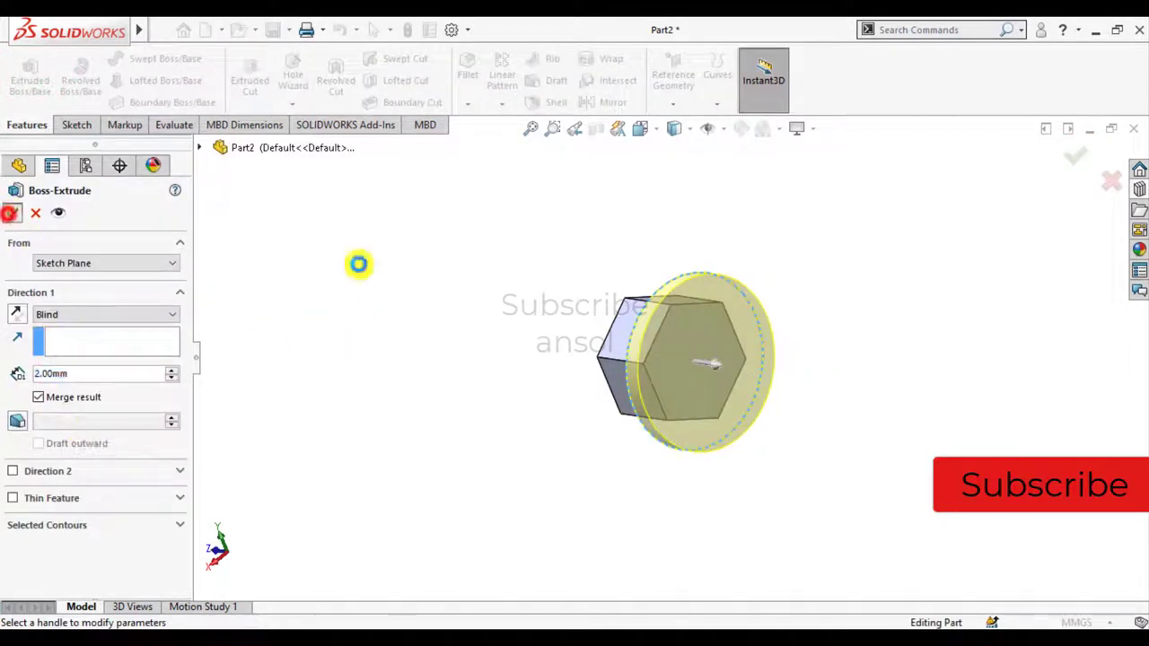
{"action": "mouse_move", "coordinate": [441, 262]}
{"action": "middle_mouse_down"}
{"action": "mouse_move", "coordinate": [579, 343]}
{"action": "mouse_move", "coordinate": [479, 347]}
{"action": "mouse_move", "coordinate": [522, 366]}
{"action": "middle_mouse_up"}
{"action": "middle_click_drag", "start_coordinate": [736, 334], "coordinate": [697, 333]}
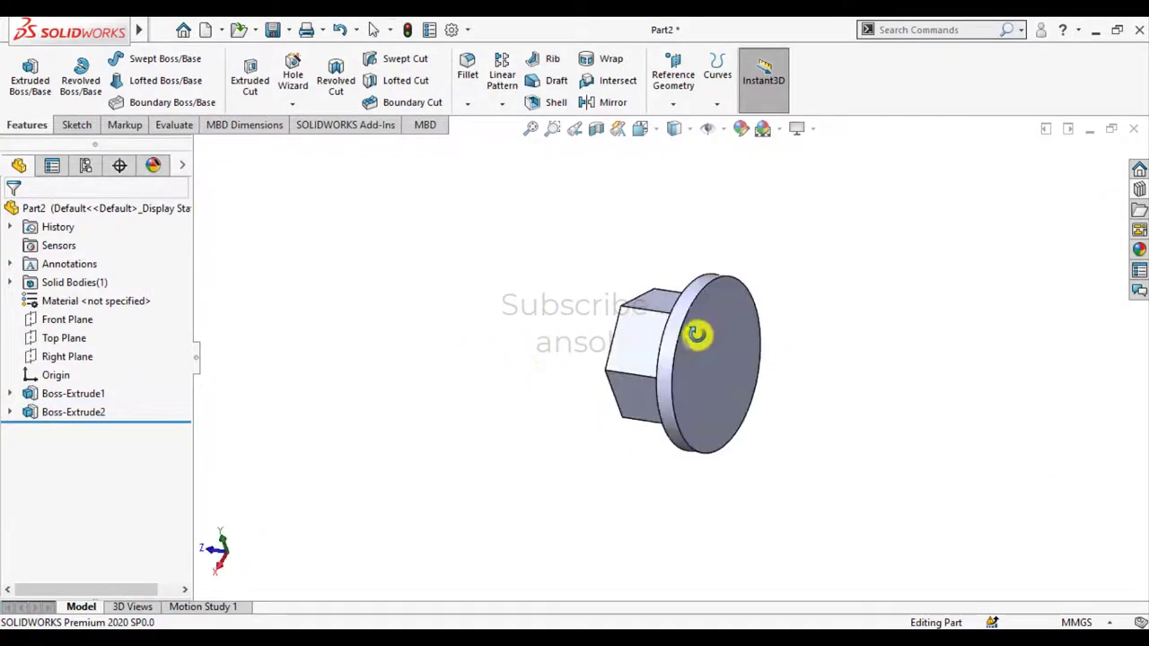
{"action": "left_click", "coordinate": [710, 387]}
- Sketch an origin-centred Ø10 circle on the flange face
{"action": "left_click", "coordinate": [783, 344]}
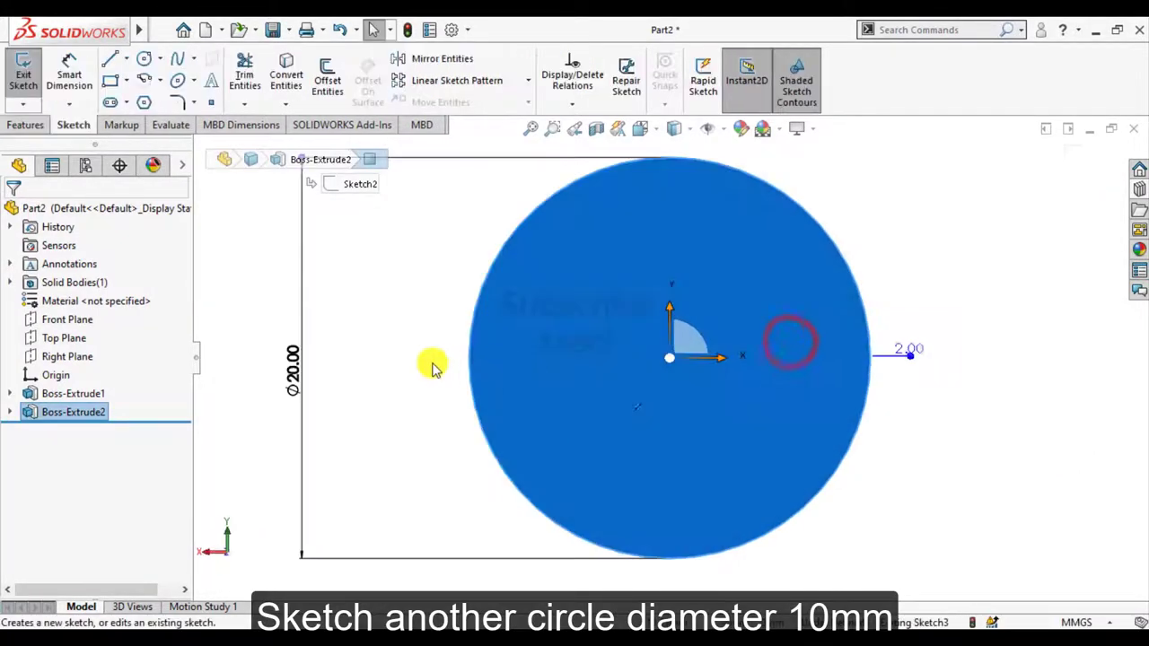
{"action": "left_click", "coordinate": [353, 358]}
{"action": "left_click", "coordinate": [141, 61]}
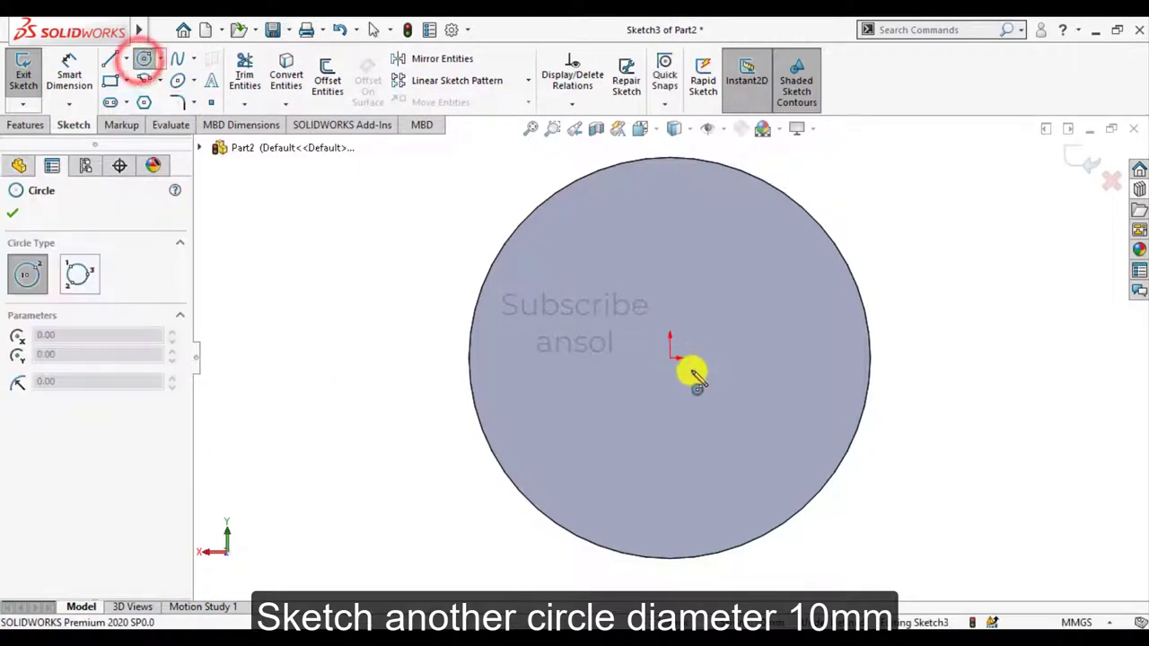
{"action": "left_click", "coordinate": [669, 357]}
{"action": "left_click", "coordinate": [662, 444]}
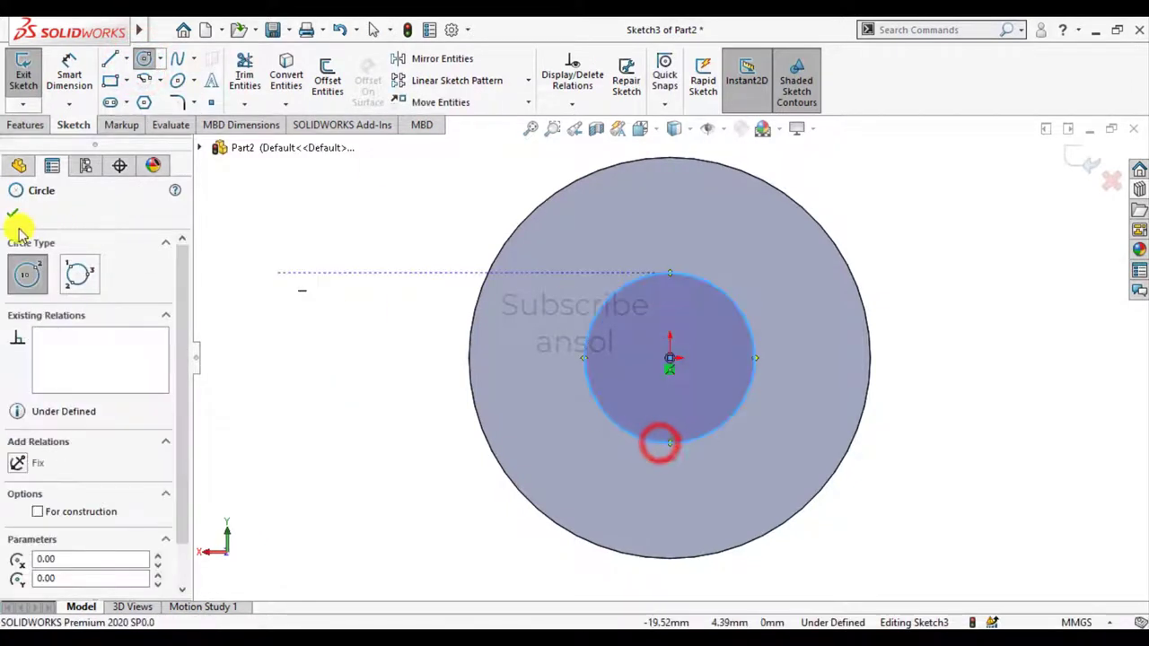
{"action": "left_click", "coordinate": [18, 215]}
{"action": "left_click", "coordinate": [69, 72]}
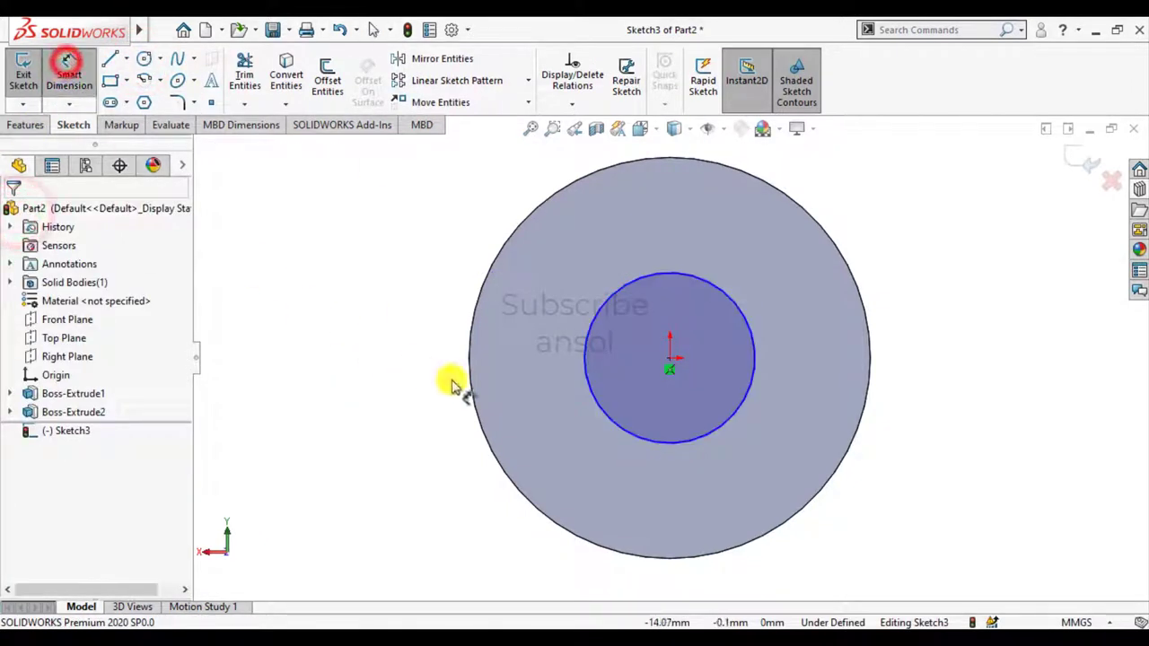
{"action": "left_click", "coordinate": [587, 386]}
{"action": "left_click", "coordinate": [398, 440]}
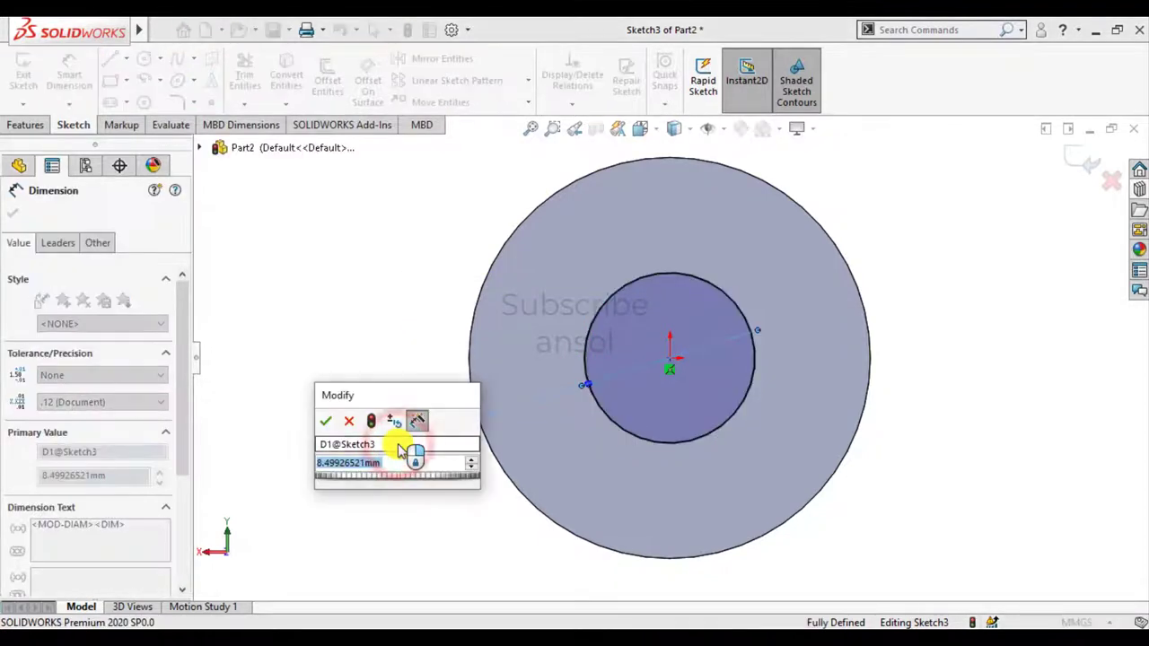
{"action": "type", "text": "10"}
{"action": "key", "text": "Return"}
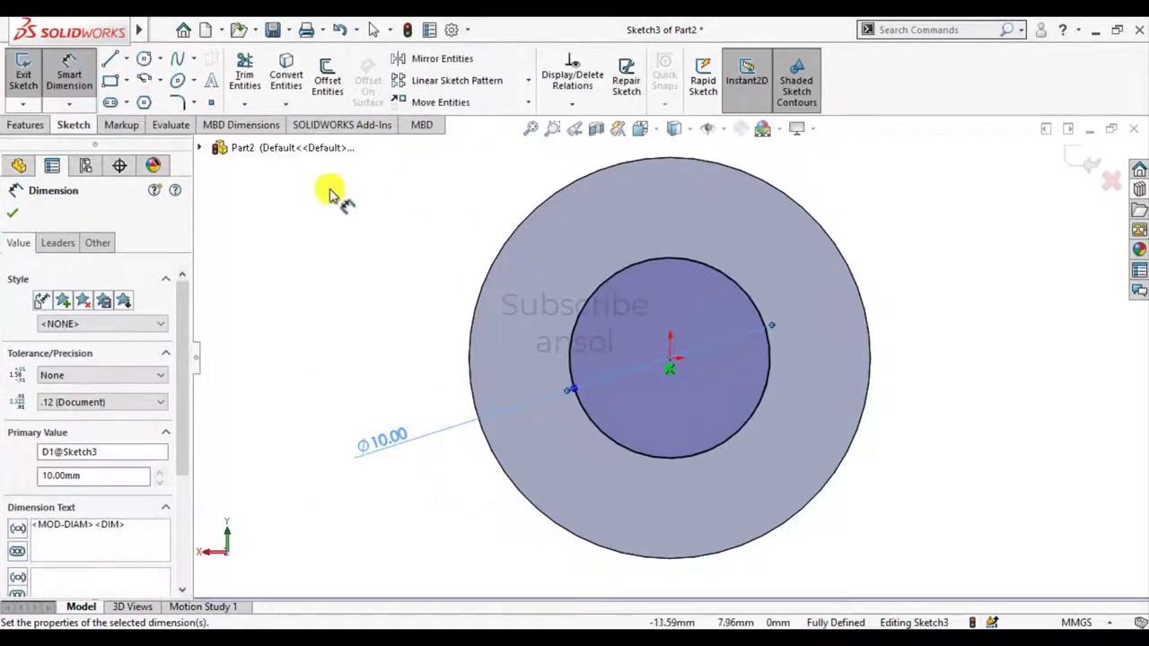
{"action": "left_click", "coordinate": [14, 213]}
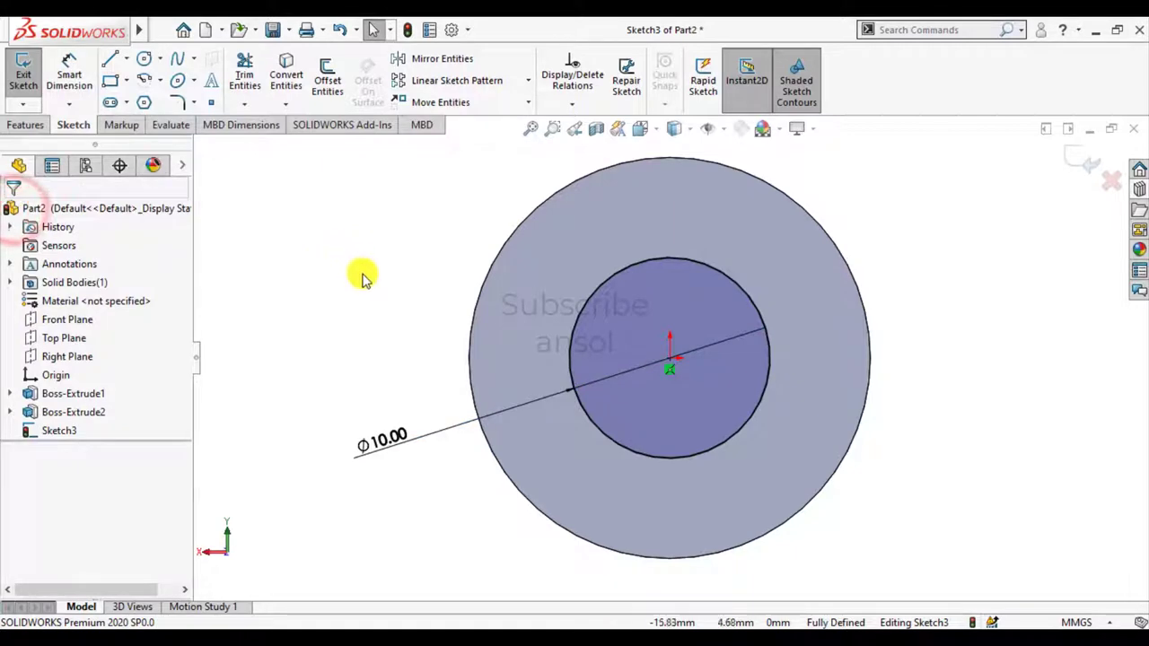
{"action": "left_click", "coordinate": [1084, 160]}
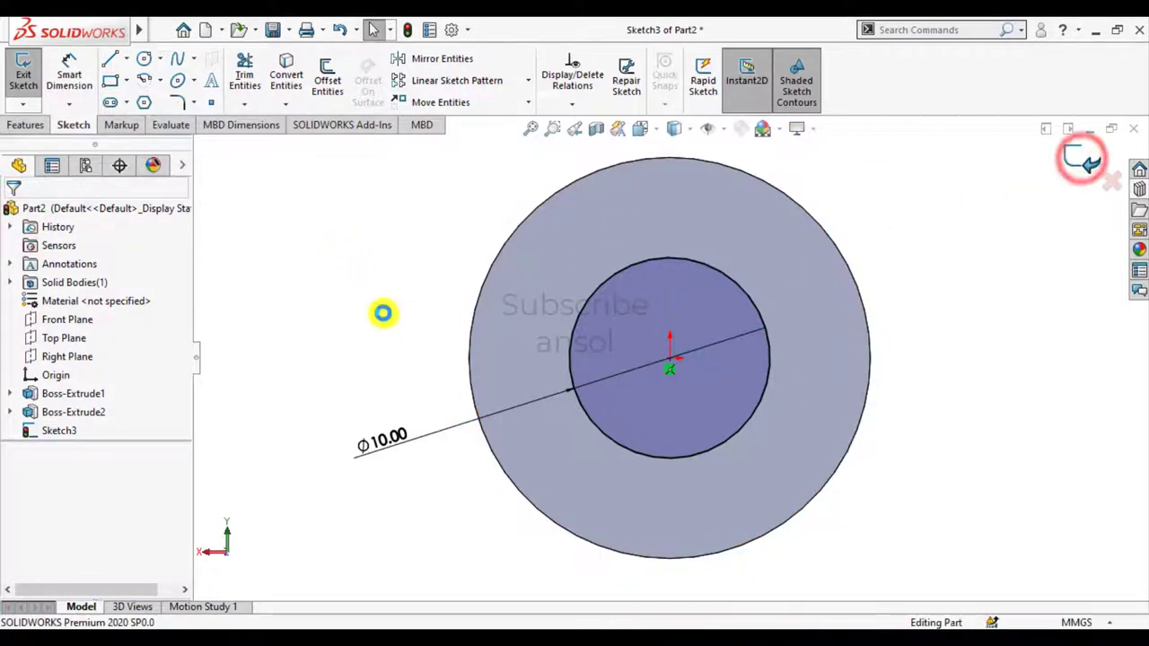
- Extrude the Ø10 circle 50 mm into the shank (Boss-Extrude3)
{"action": "left_click", "coordinate": [24, 65]}
{"action": "type", "text": "20"}
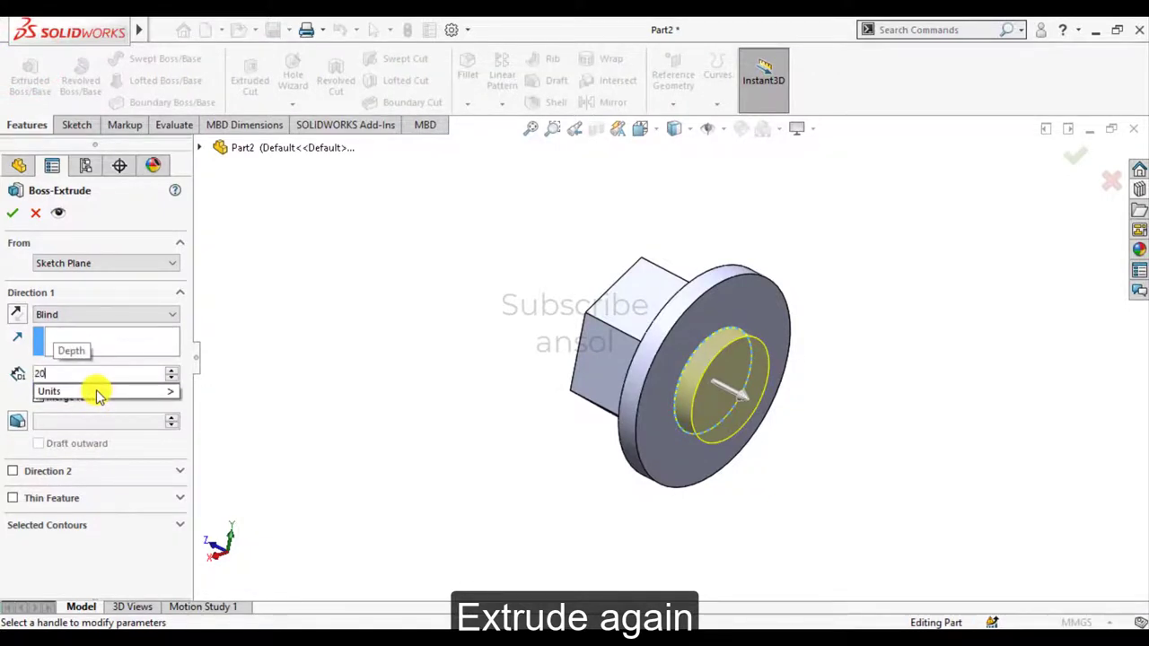
{"action": "key", "text": "BackSpace"}
{"action": "key", "text": "BackSpace"}
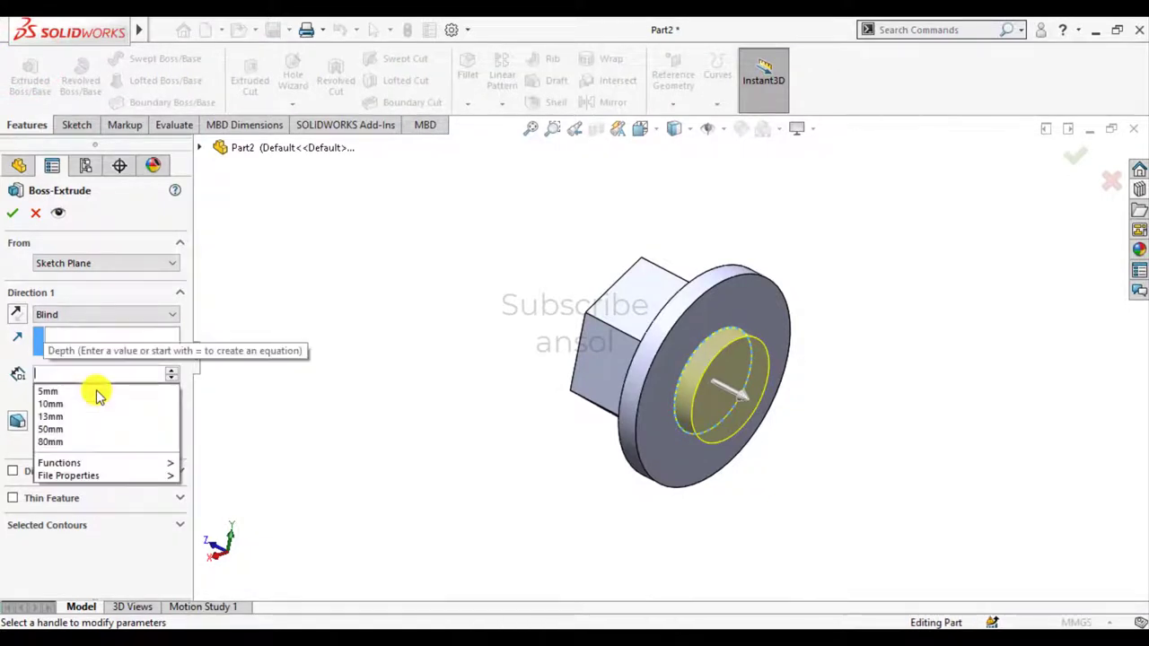
{"action": "type", "text": "50"}
{"action": "left_click", "coordinate": [95, 392]}
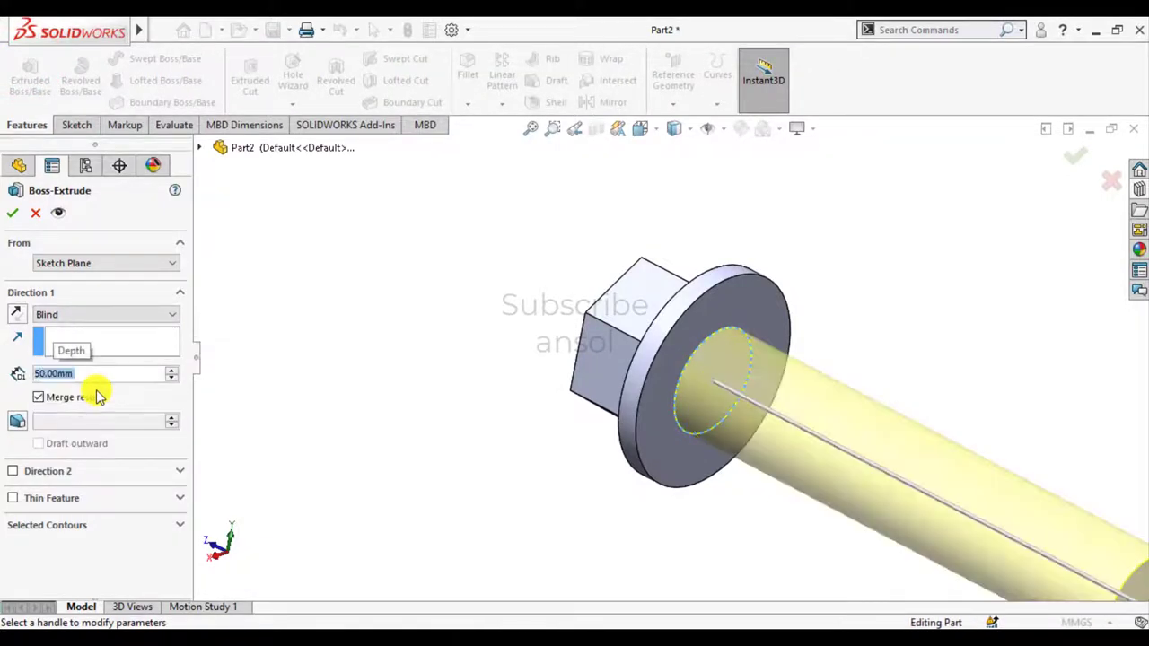
{"action": "scroll", "coordinate": [682, 393], "scroll_direction": "up", "scroll_amount": 3}
{"action": "scroll", "coordinate": [866, 424], "scroll_direction": "down", "scroll_amount": 2}
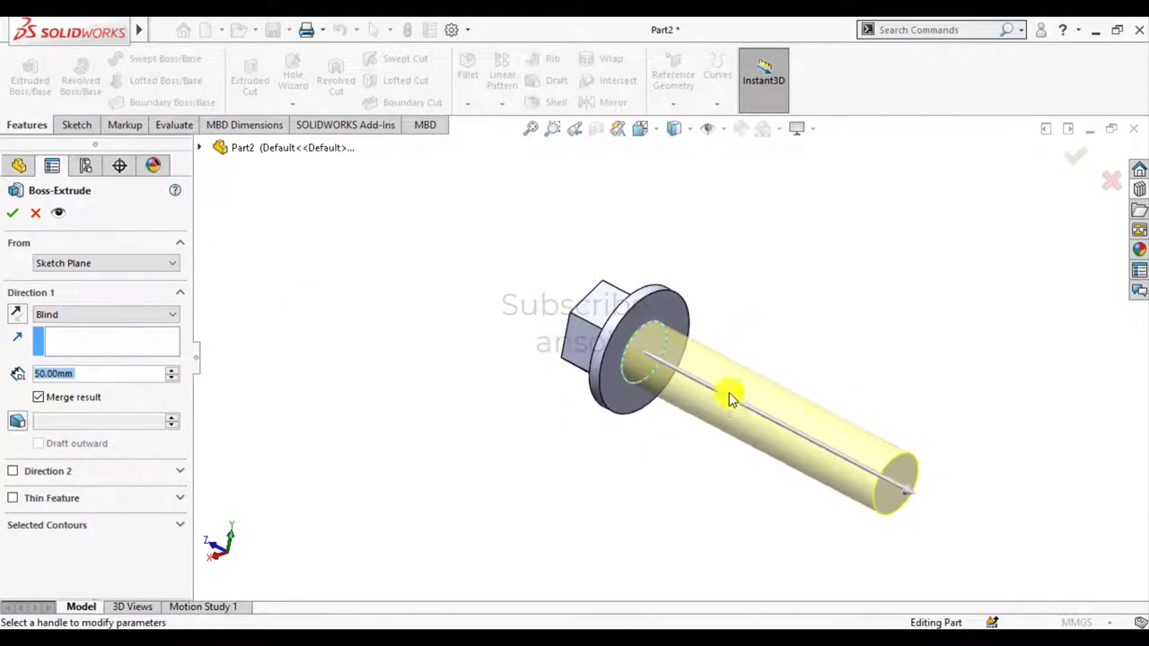
{"action": "left_click", "coordinate": [9, 212]}
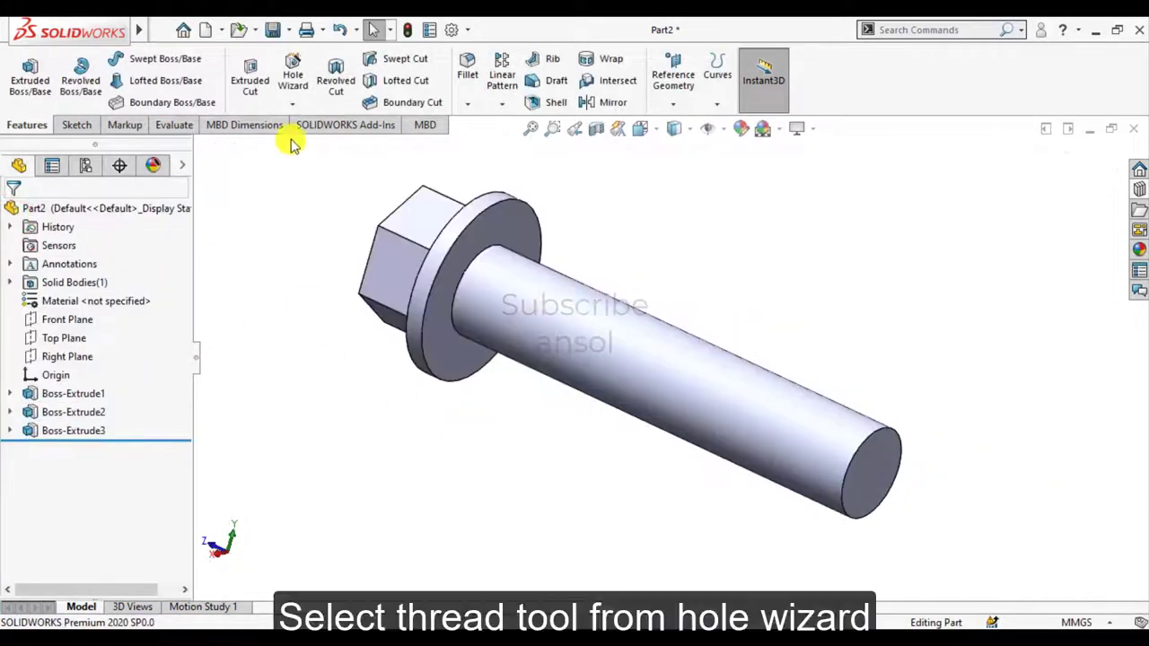
- Start a thread on the shank's end edge, keeping 20 revolutions
{"action": "left_click", "coordinate": [293, 107]}
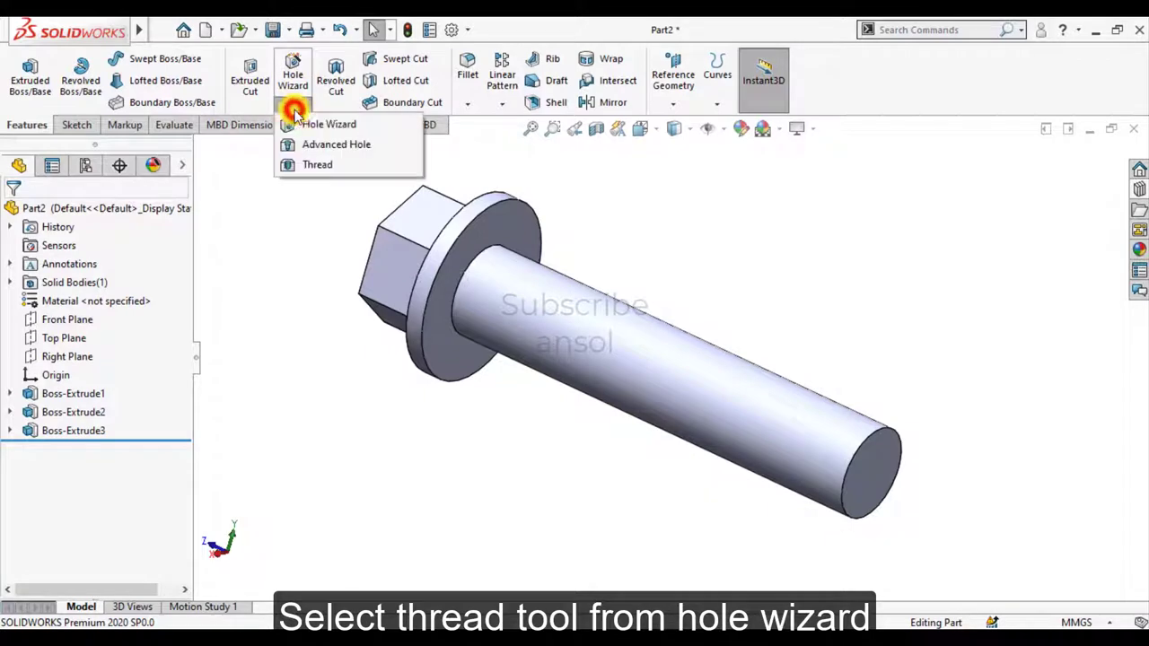
{"action": "left_click", "coordinate": [301, 167]}
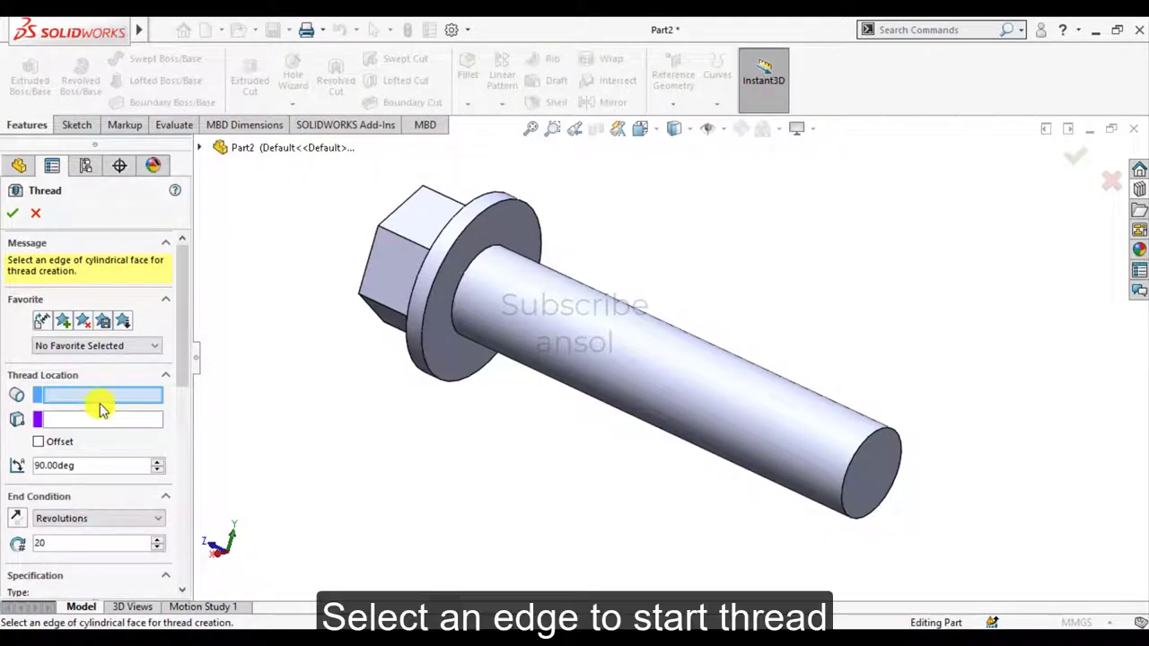
{"action": "left_click", "coordinate": [844, 486]}
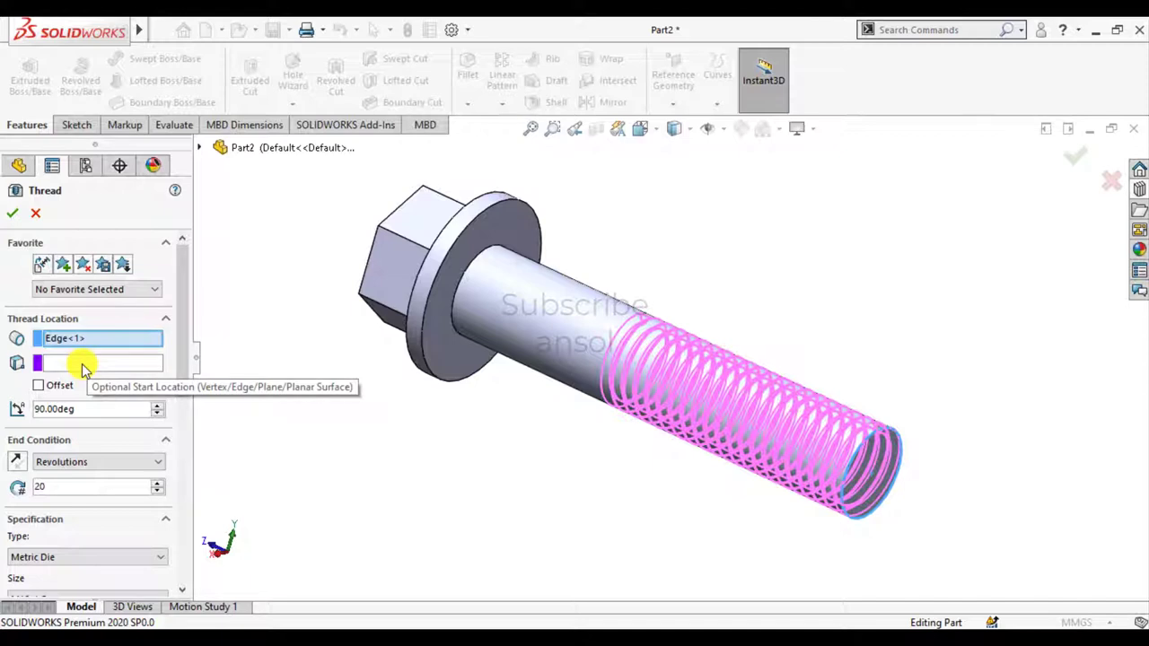
{"action": "left_click", "coordinate": [58, 486]}
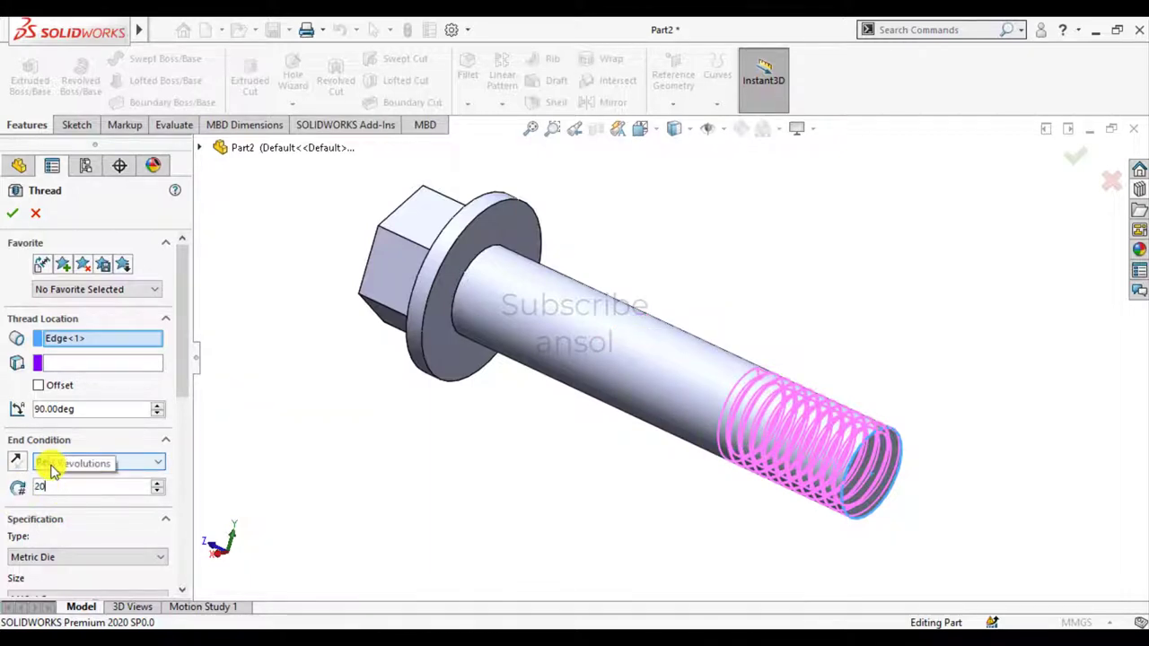
{"action": "key", "text": "Return"}
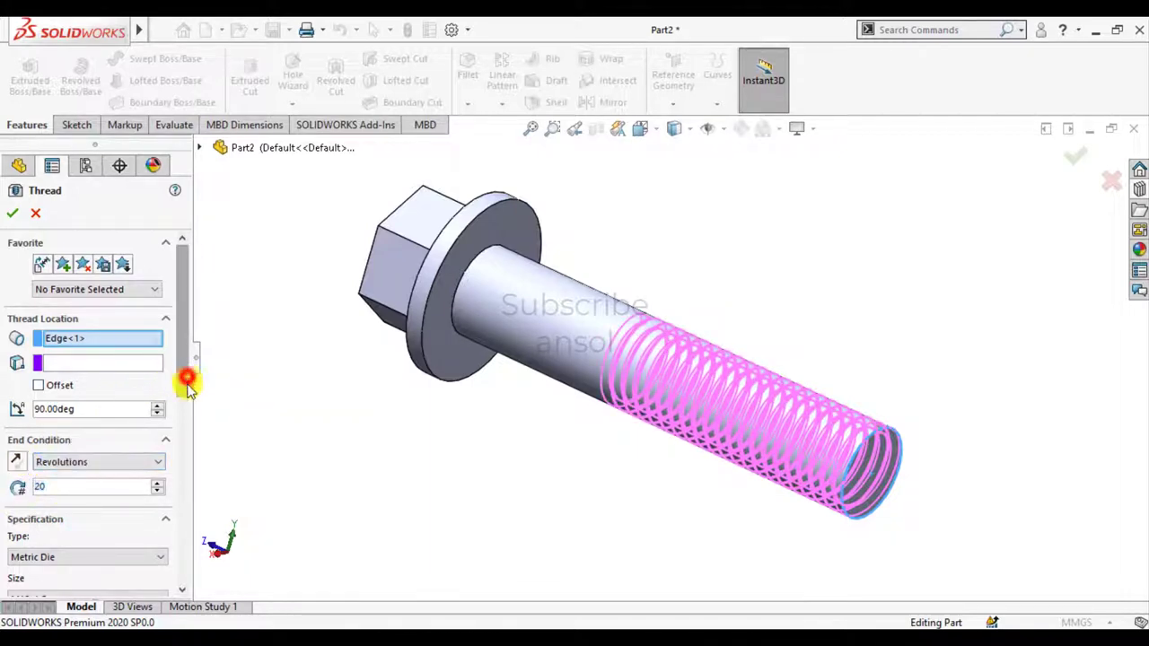
{"action": "left_click", "coordinate": [187, 386]}
{"action": "middle_click_drag", "start_coordinate": [371, 487], "coordinate": [407, 506]}
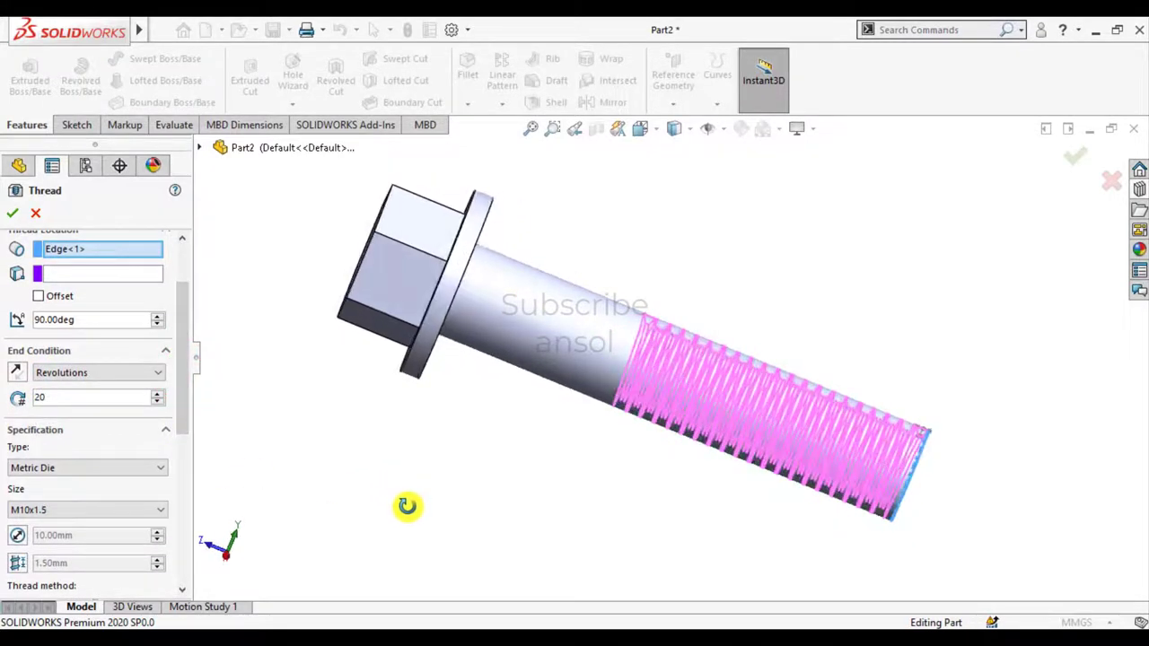
- Set the thread size to M10x1.5
{"action": "scroll", "coordinate": [683, 373], "scroll_direction": "down", "scroll_amount": 2}
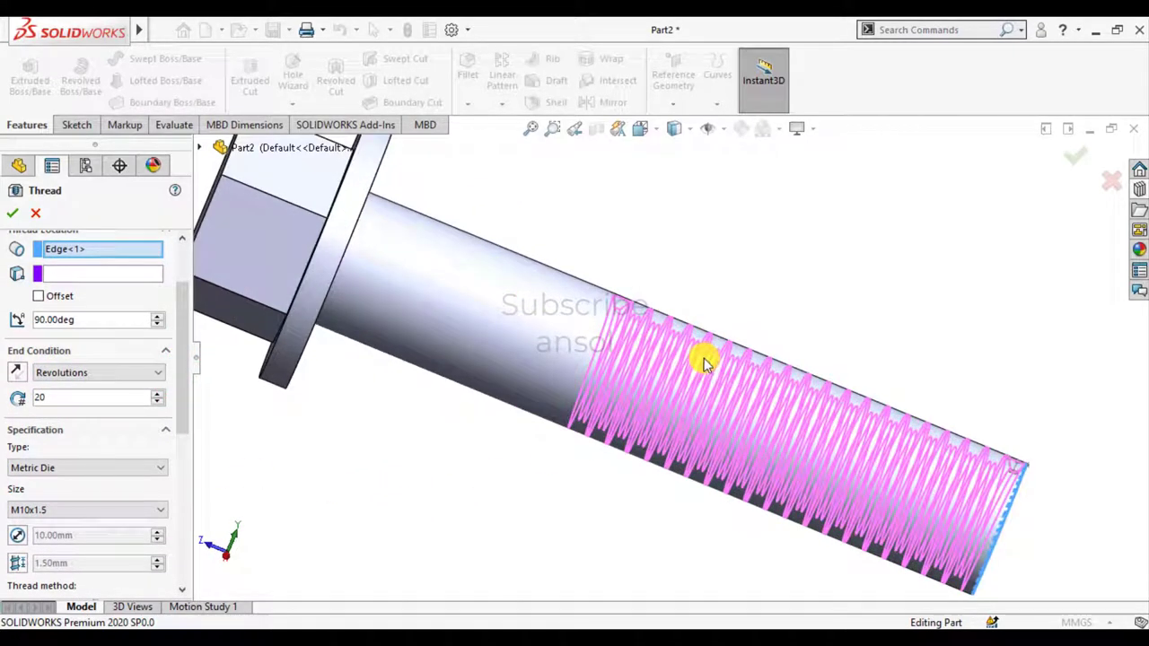
{"action": "left_click", "coordinate": [75, 467]}
{"action": "left_click", "coordinate": [54, 493]}
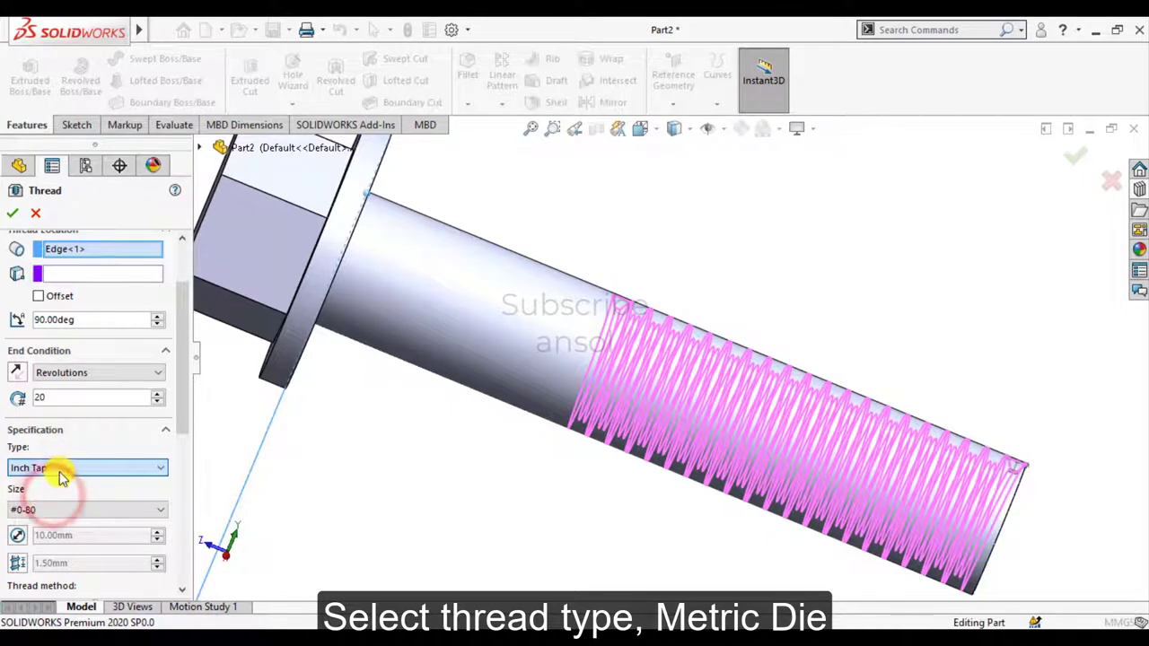
{"action": "left_click", "coordinate": [60, 468]}
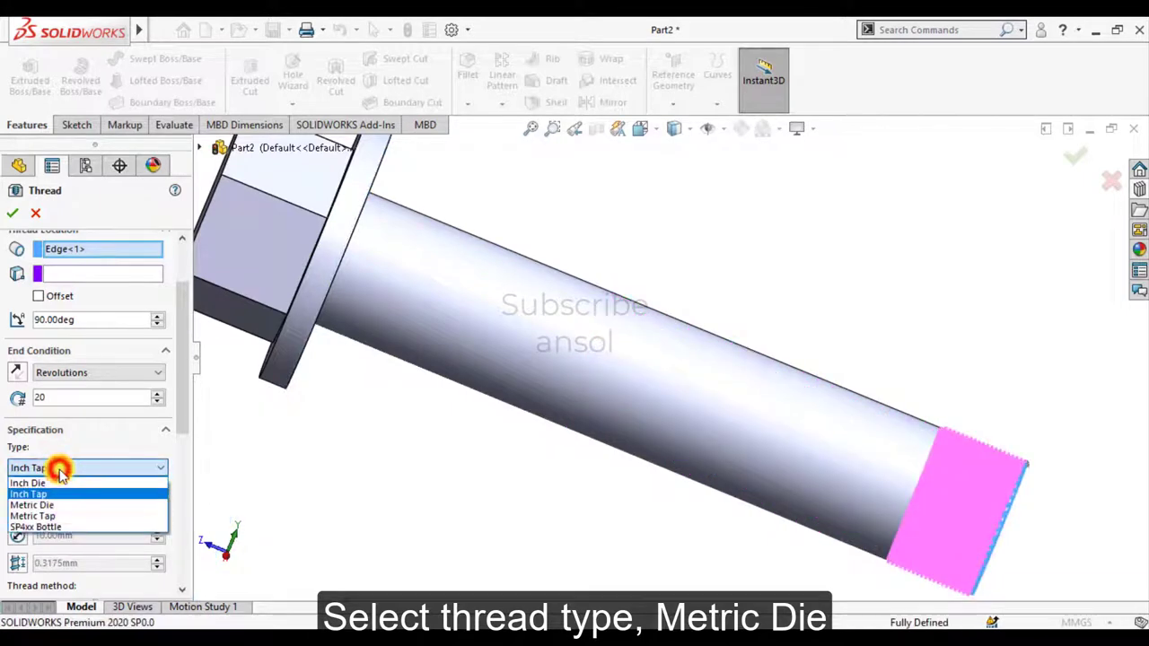
{"action": "left_click", "coordinate": [56, 517]}
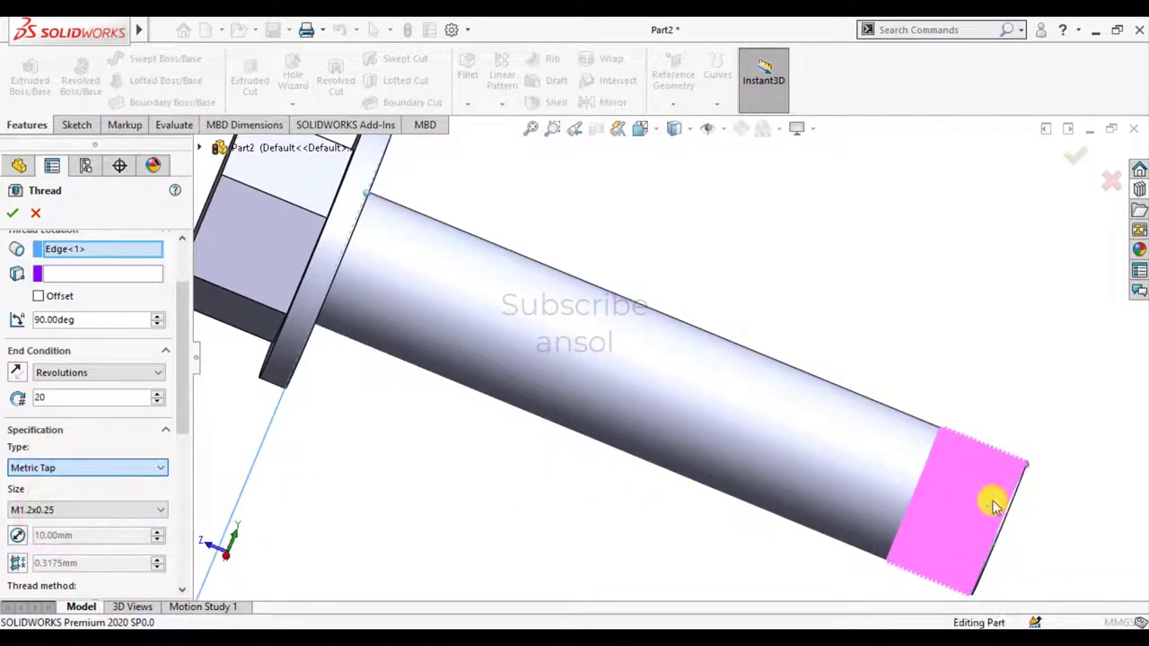
{"action": "scroll", "coordinate": [1023, 502], "scroll_direction": "down", "scroll_amount": 2}
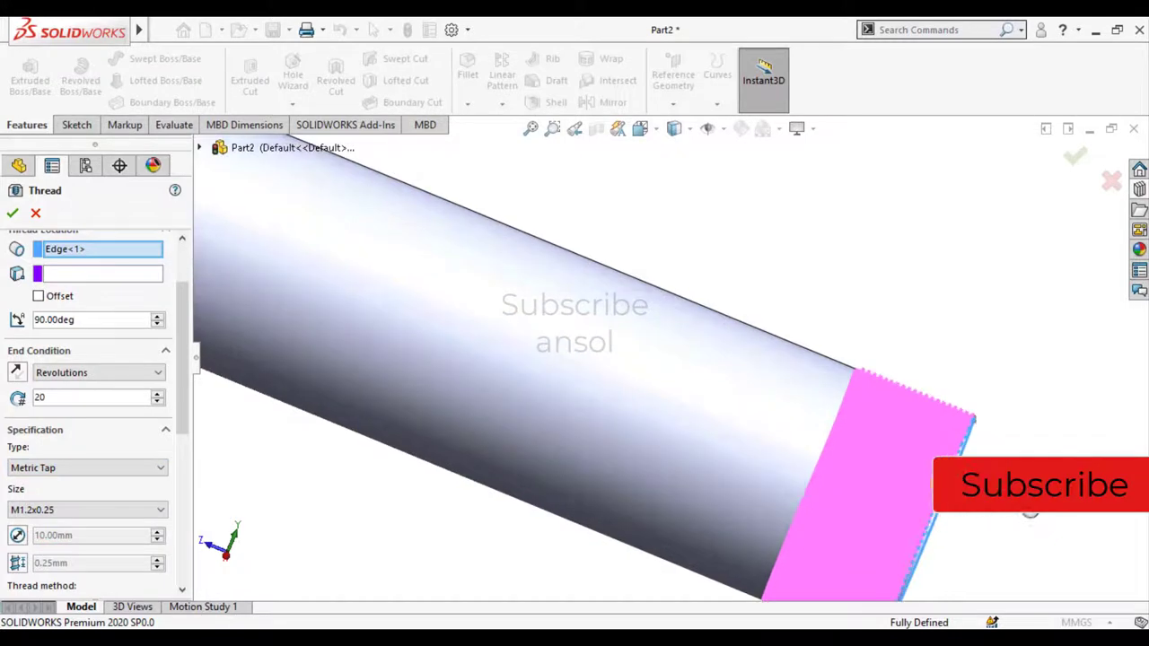
{"action": "left_click", "coordinate": [107, 507]}
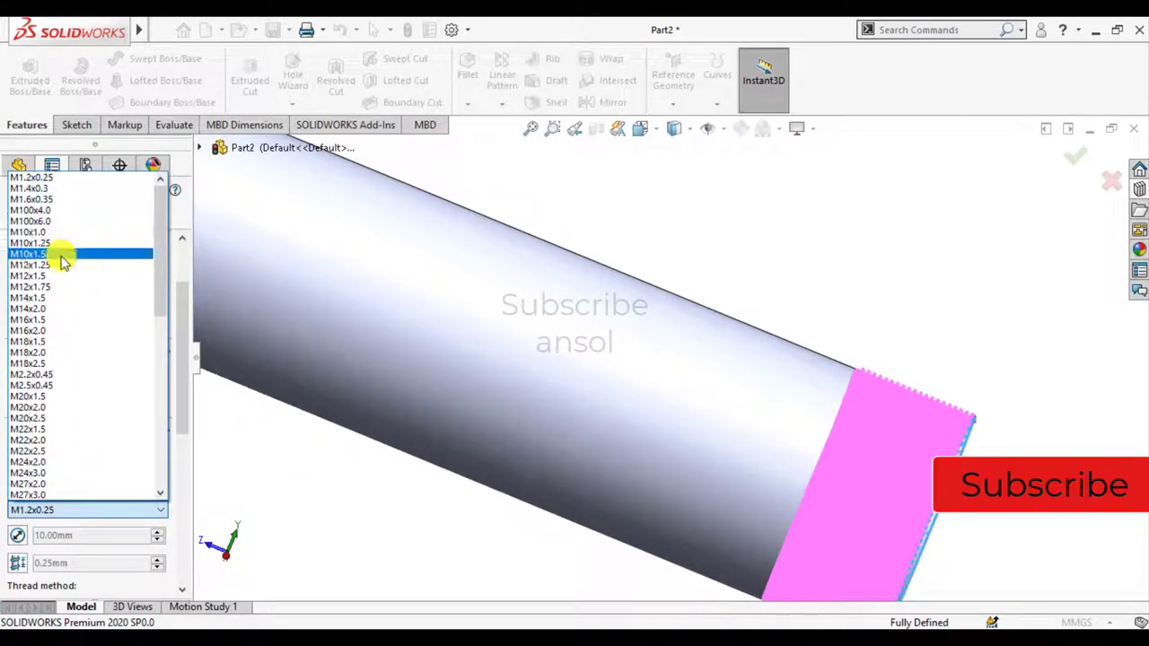
{"action": "left_click", "coordinate": [54, 254]}
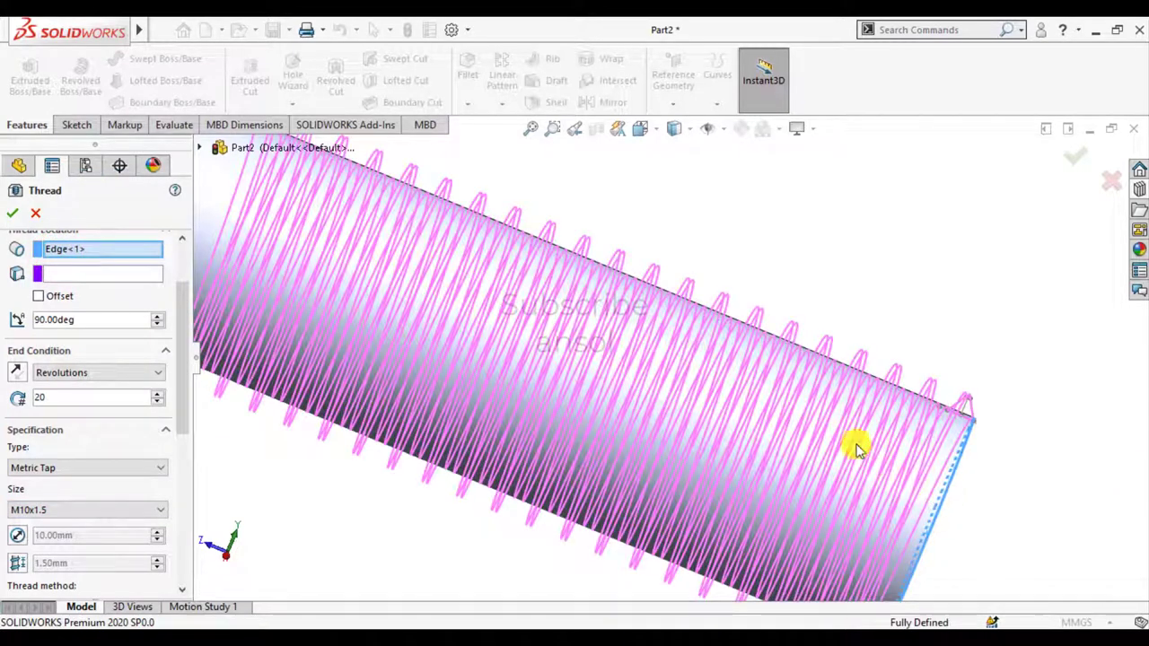
- Change the thread type to Metric Die, accept Thread2, and select the threaded end face
{"action": "left_click", "coordinate": [90, 471]}
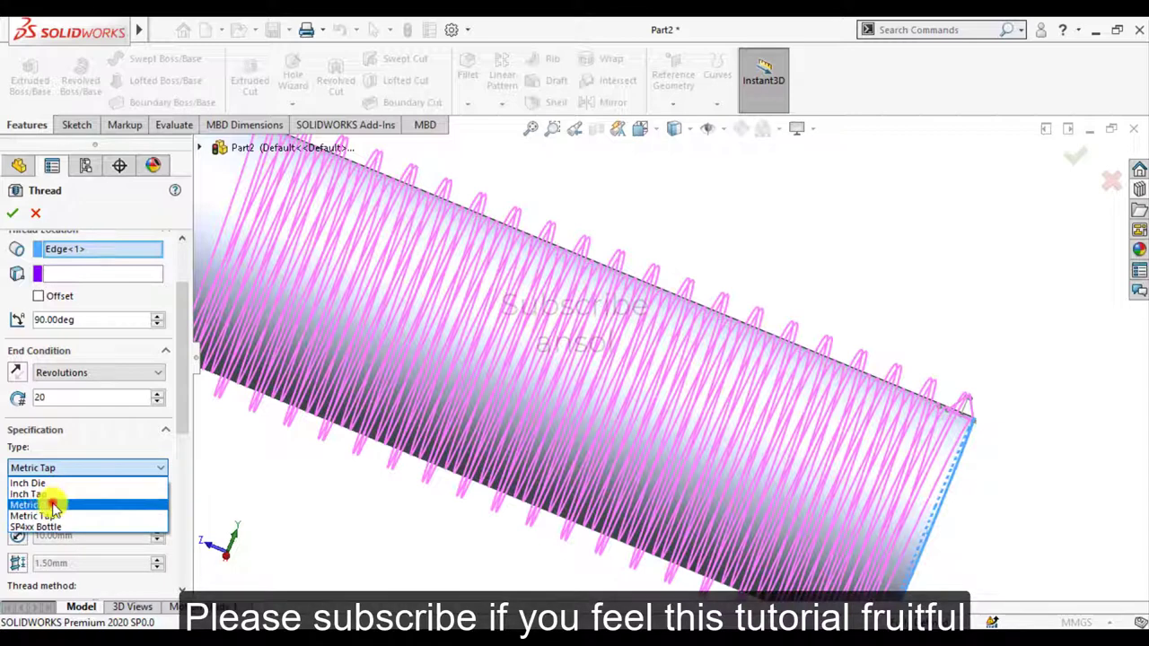
{"action": "left_click", "coordinate": [52, 504]}
{"action": "scroll", "coordinate": [467, 489], "scroll_direction": "up", "scroll_amount": 2}
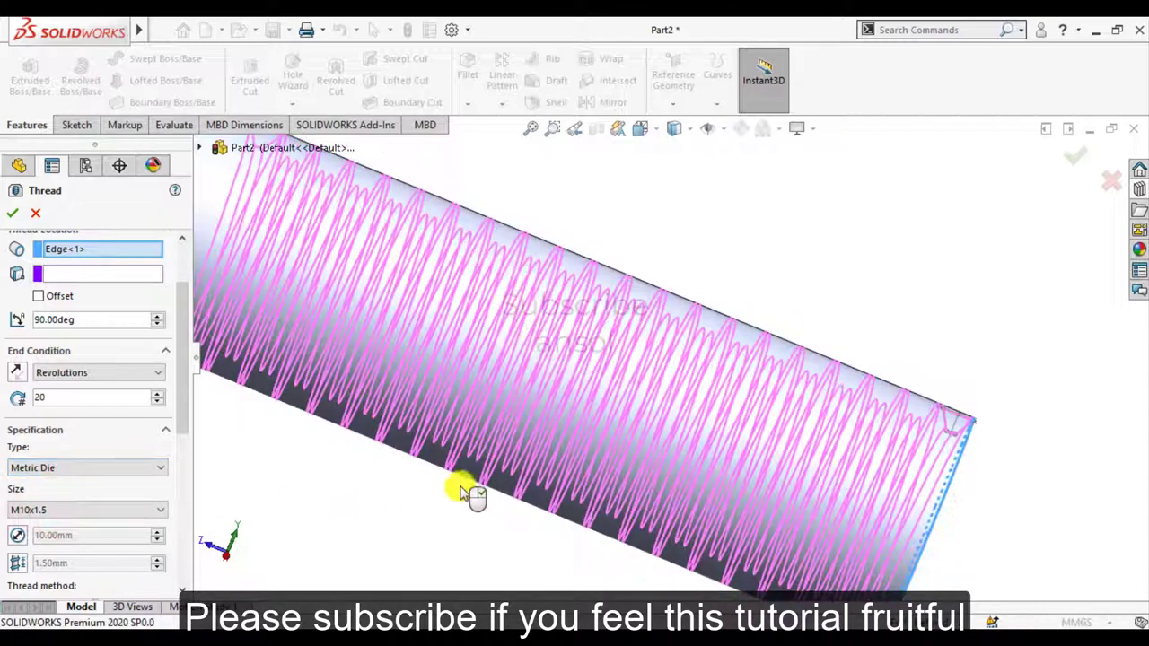
{"action": "scroll", "coordinate": [512, 480], "scroll_direction": "up", "scroll_amount": 2}
{"action": "scroll", "coordinate": [470, 494], "scroll_direction": "up", "scroll_amount": 2}
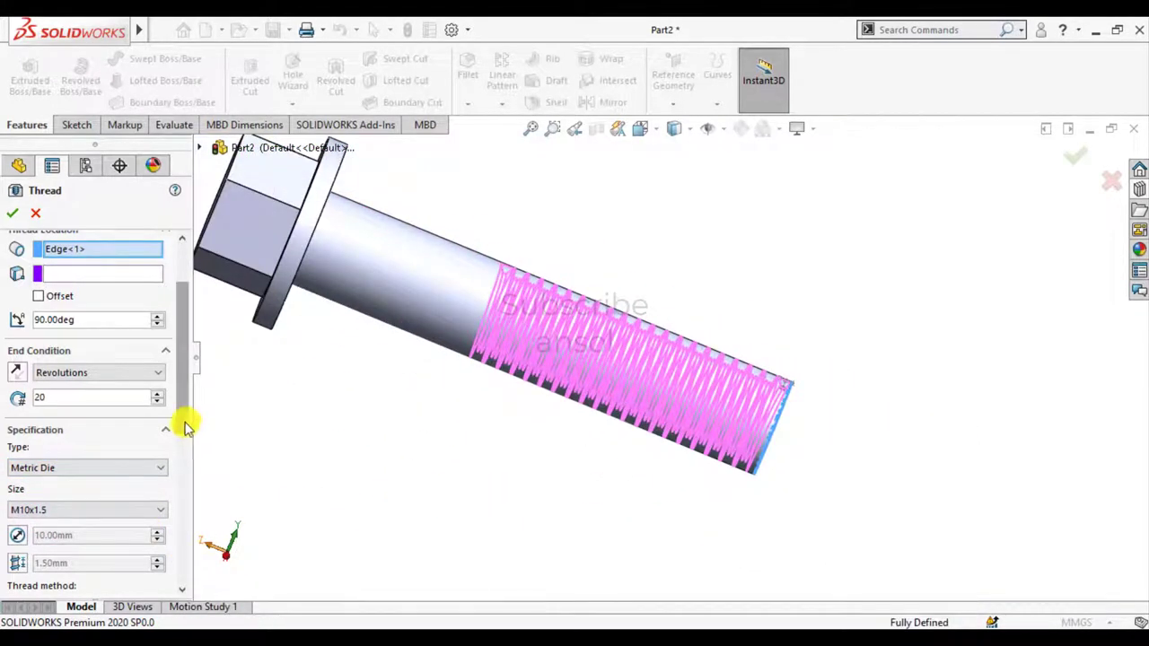
{"action": "left_click_drag", "start_coordinate": [185, 426], "coordinate": [182, 488]}
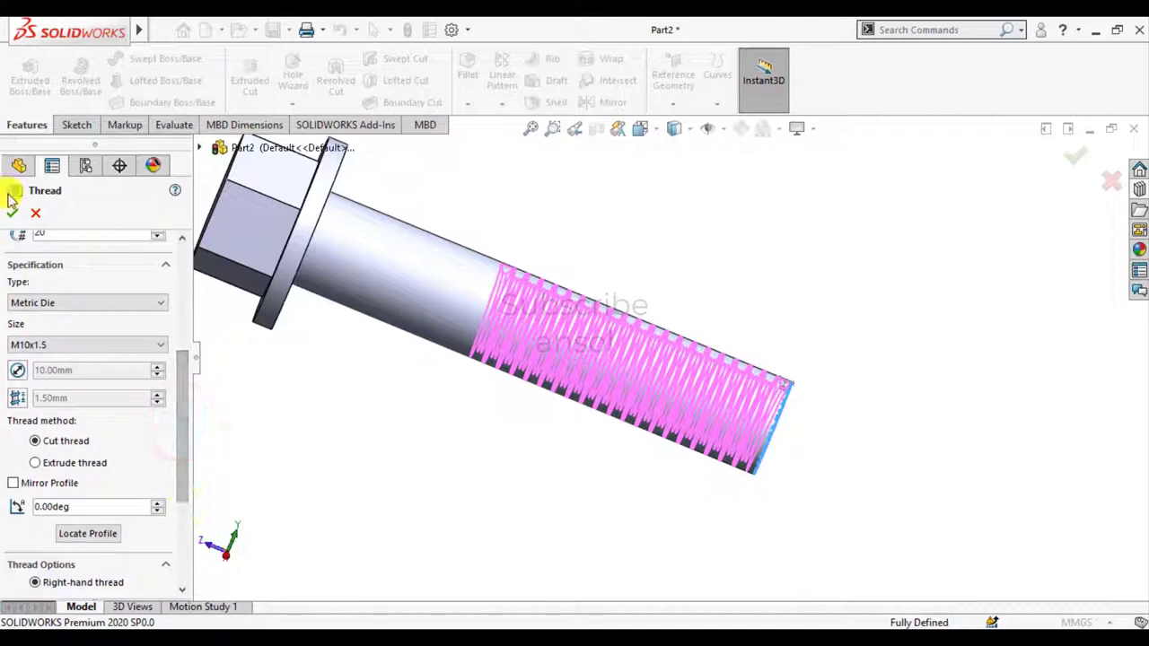
{"action": "key", "text": "Return"}
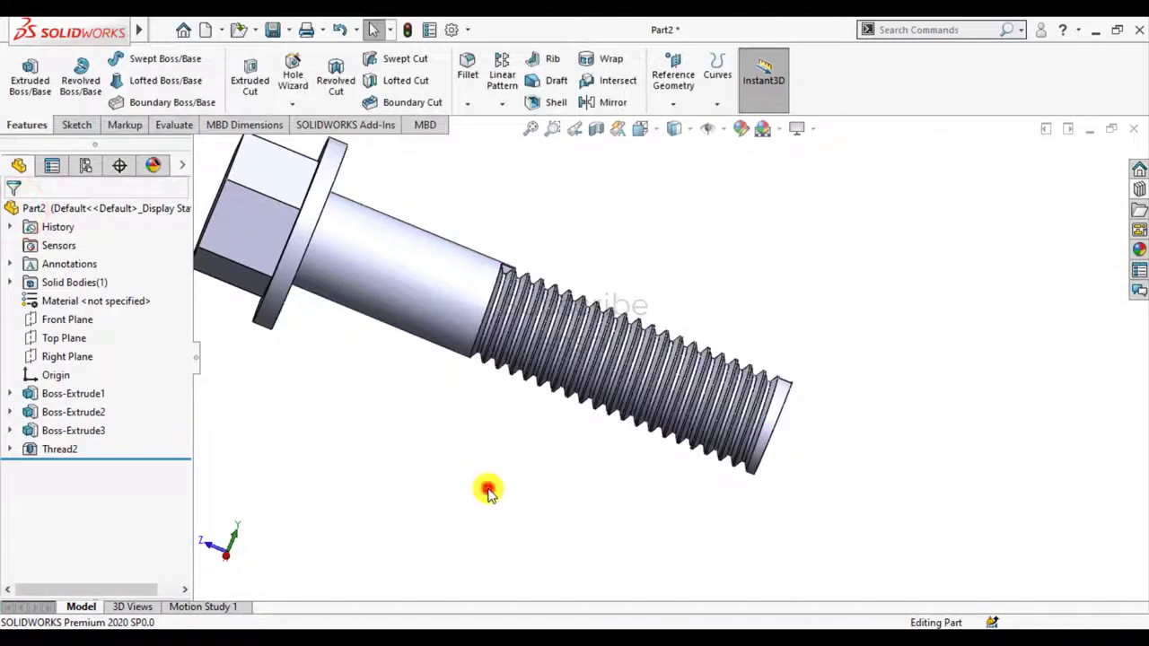
{"action": "mouse_move", "coordinate": [484, 485]}
{"action": "middle_mouse_down"}
{"action": "mouse_move", "coordinate": [436, 441]}
{"action": "mouse_move", "coordinate": [490, 503]}
{"action": "mouse_move", "coordinate": [452, 495]}
{"action": "mouse_move", "coordinate": [464, 515]}
{"action": "middle_mouse_up"}
{"action": "scroll", "coordinate": [786, 459], "scroll_direction": "down", "scroll_amount": 2}
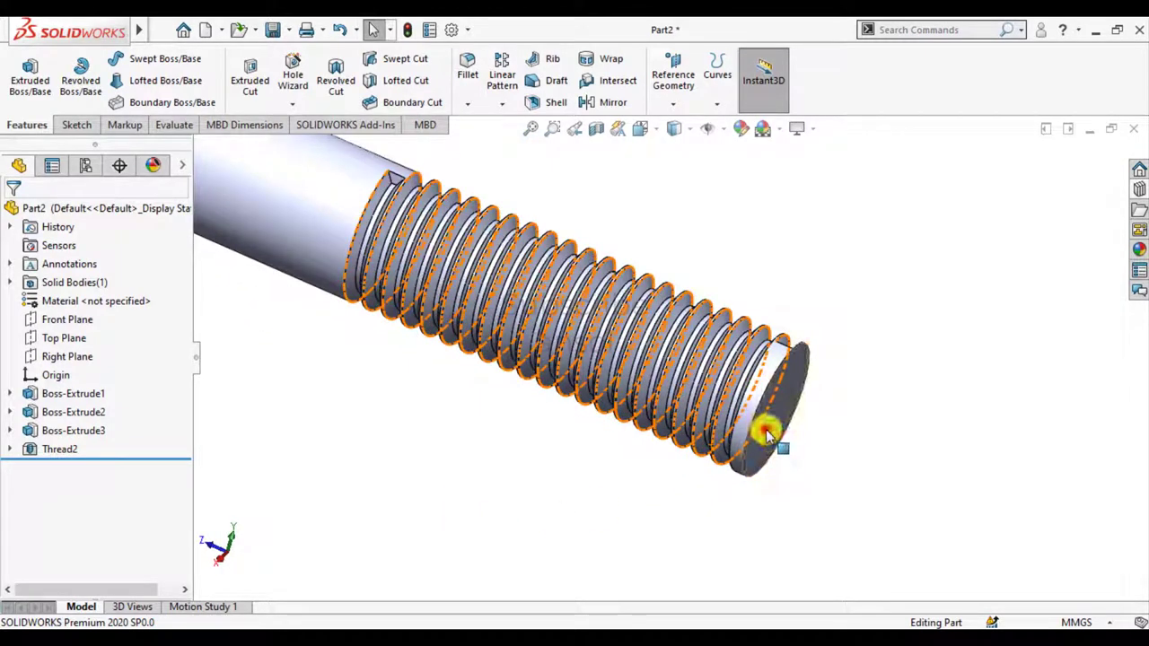
{"action": "left_click", "coordinate": [766, 433]}
- Sketch a centred circle on the threaded end and cut it 1.00 mm deep (Cut-Extrude2)
{"action": "left_click", "coordinate": [848, 379]}
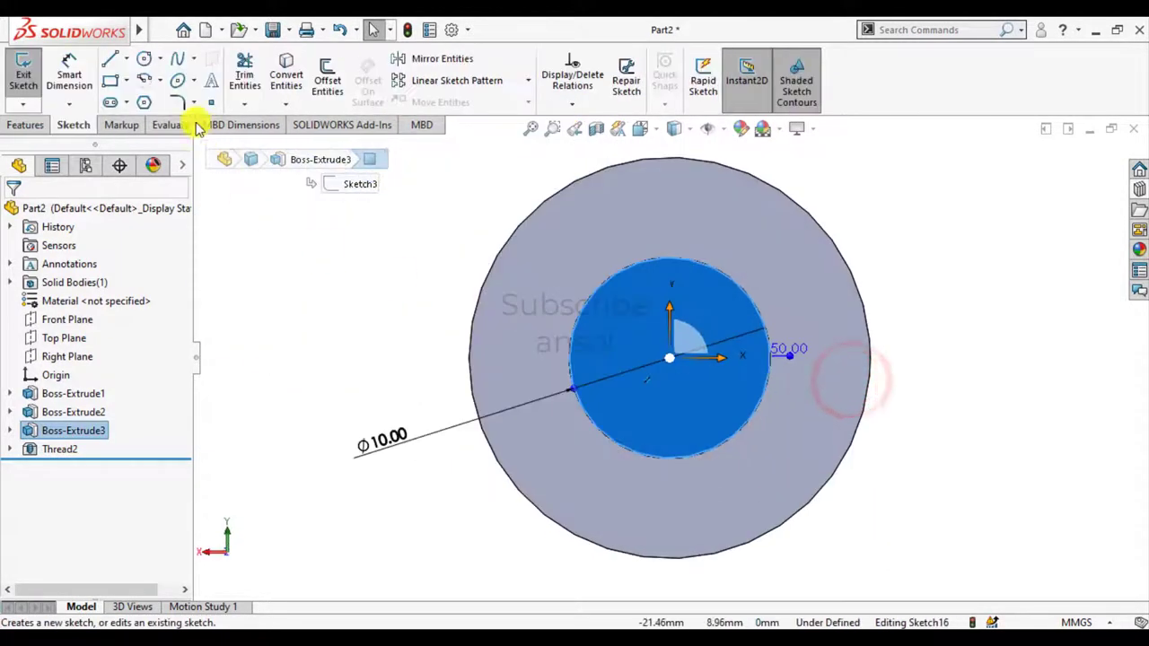
{"action": "left_click", "coordinate": [143, 59]}
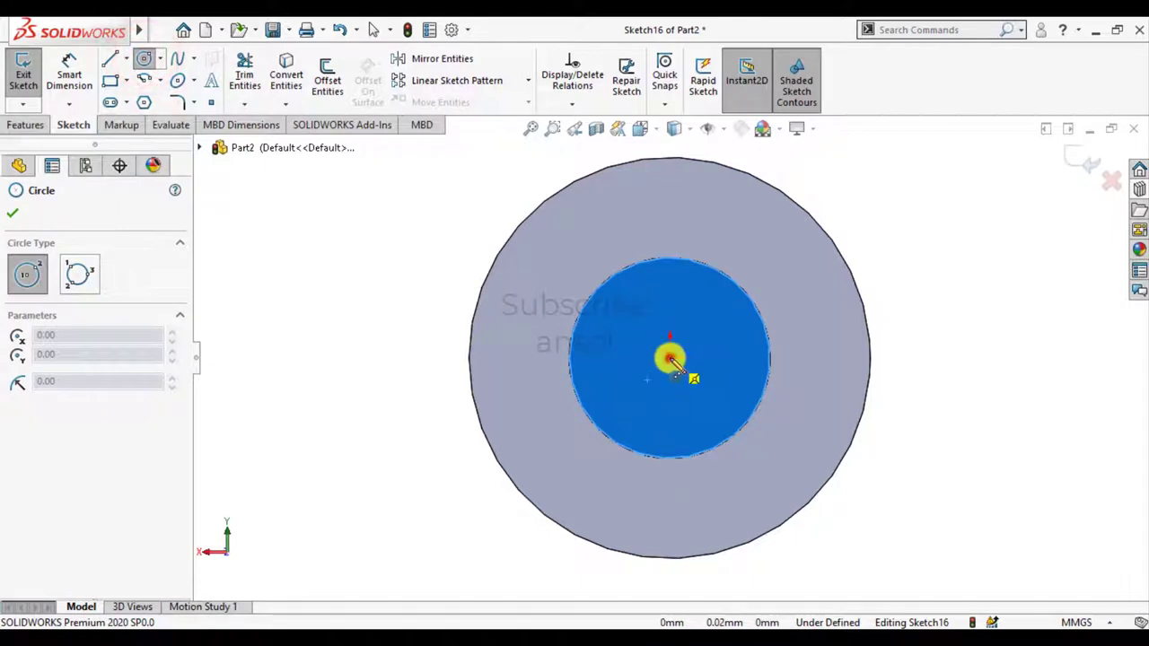
{"action": "left_click_drag", "start_coordinate": [670, 359], "coordinate": [600, 472]}
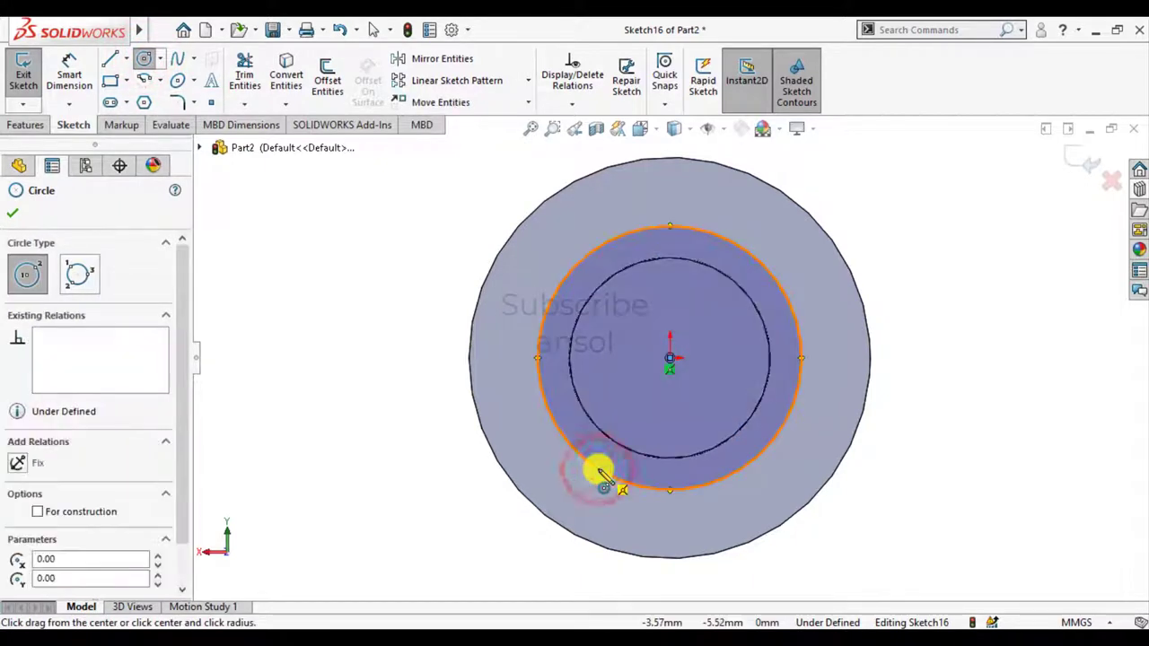
{"action": "left_click", "coordinate": [1081, 164]}
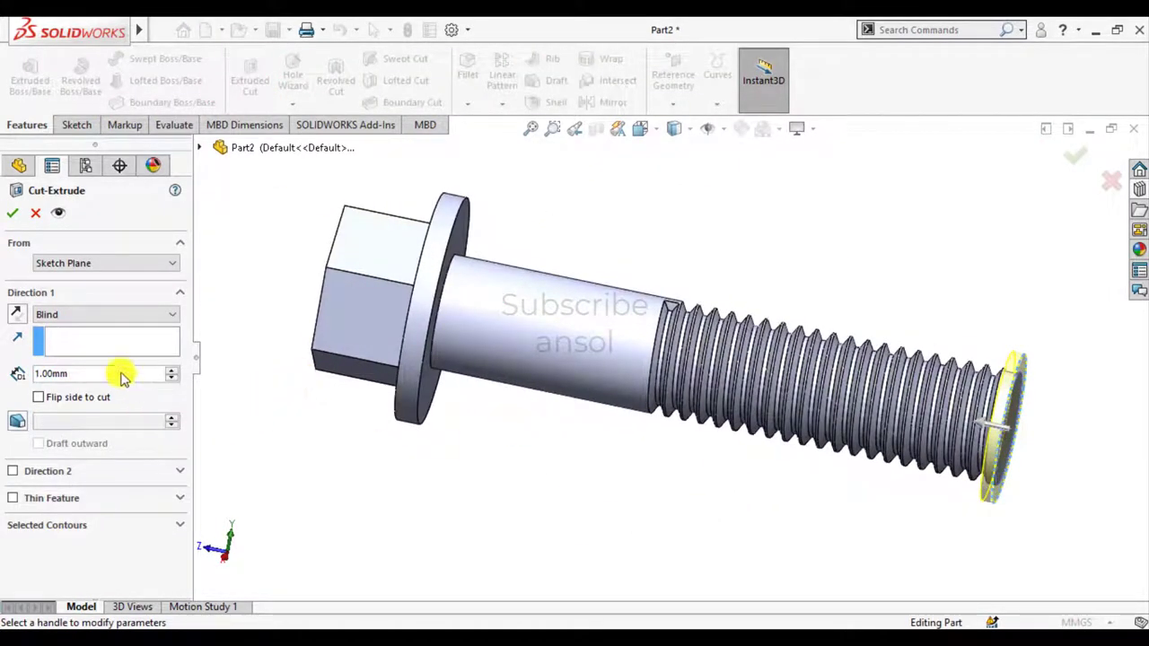
{"action": "left_click", "coordinate": [12, 213]}
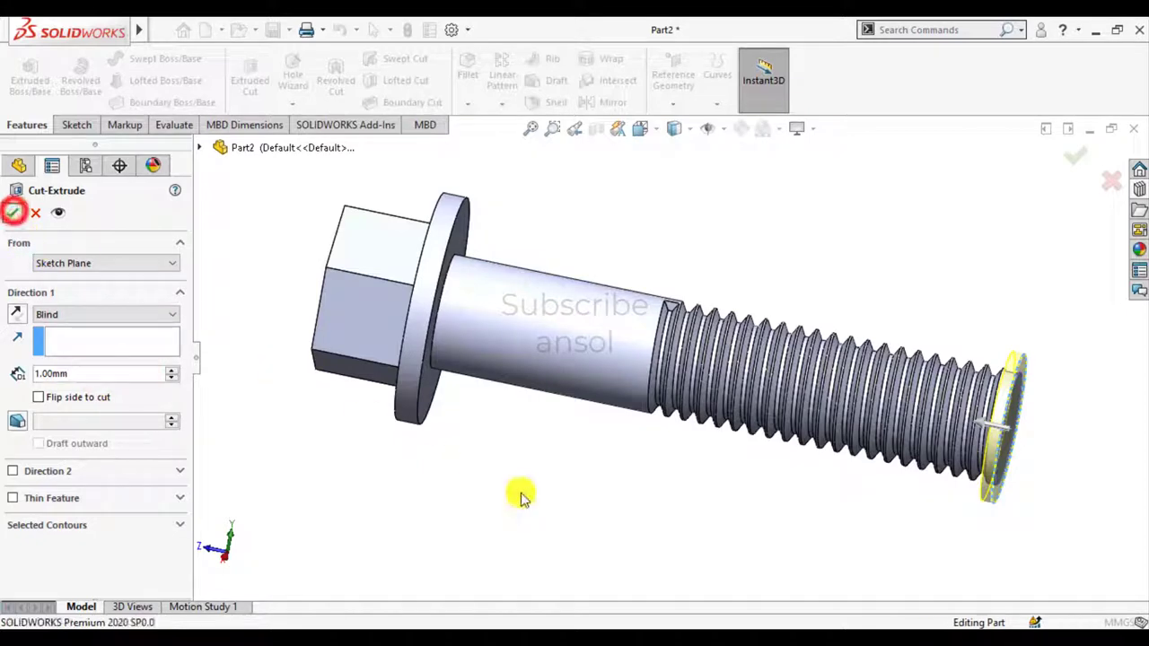
{"action": "middle_click_drag", "start_coordinate": [599, 499], "coordinate": [593, 526]}
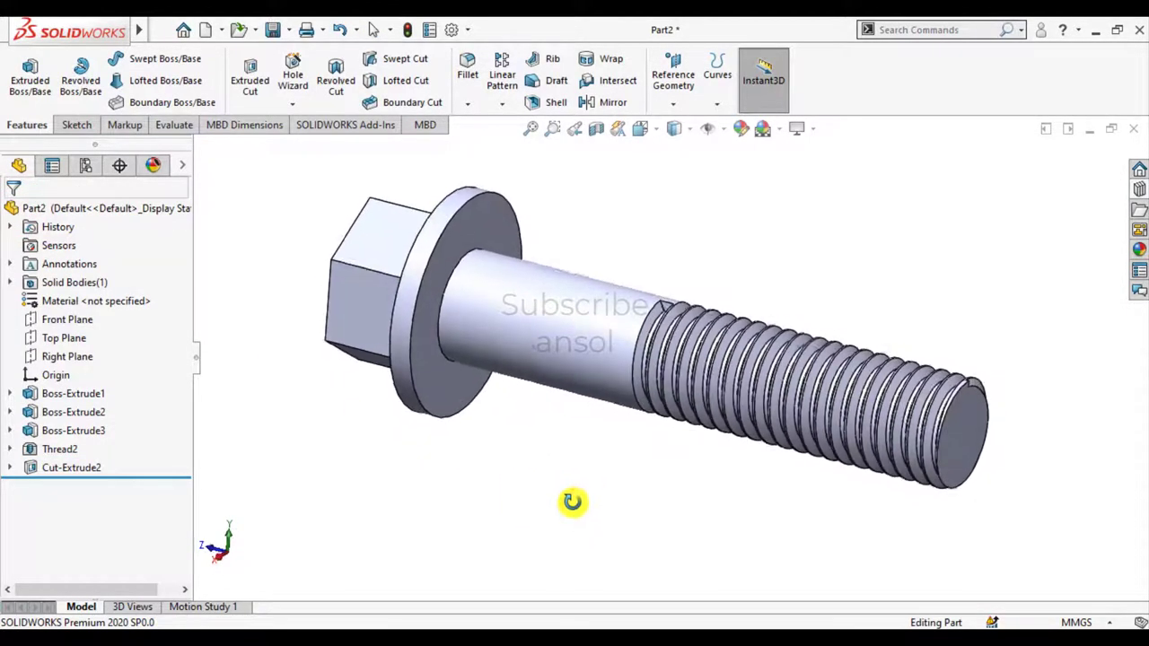
{"action": "scroll", "coordinate": [905, 474], "scroll_direction": "down", "scroll_amount": 4}
{"action": "mouse_move", "coordinate": [905, 474]}
{"action": "middle_mouse_down"}
{"action": "mouse_move", "coordinate": [936, 479]}
{"action": "mouse_move", "coordinate": [949, 538]}
{"action": "mouse_move", "coordinate": [937, 549]}
{"action": "mouse_move", "coordinate": [919, 530]}
{"action": "mouse_move", "coordinate": [942, 544]}
{"action": "mouse_move", "coordinate": [978, 486]}
{"action": "mouse_move", "coordinate": [969, 504]}
{"action": "middle_mouse_up"}
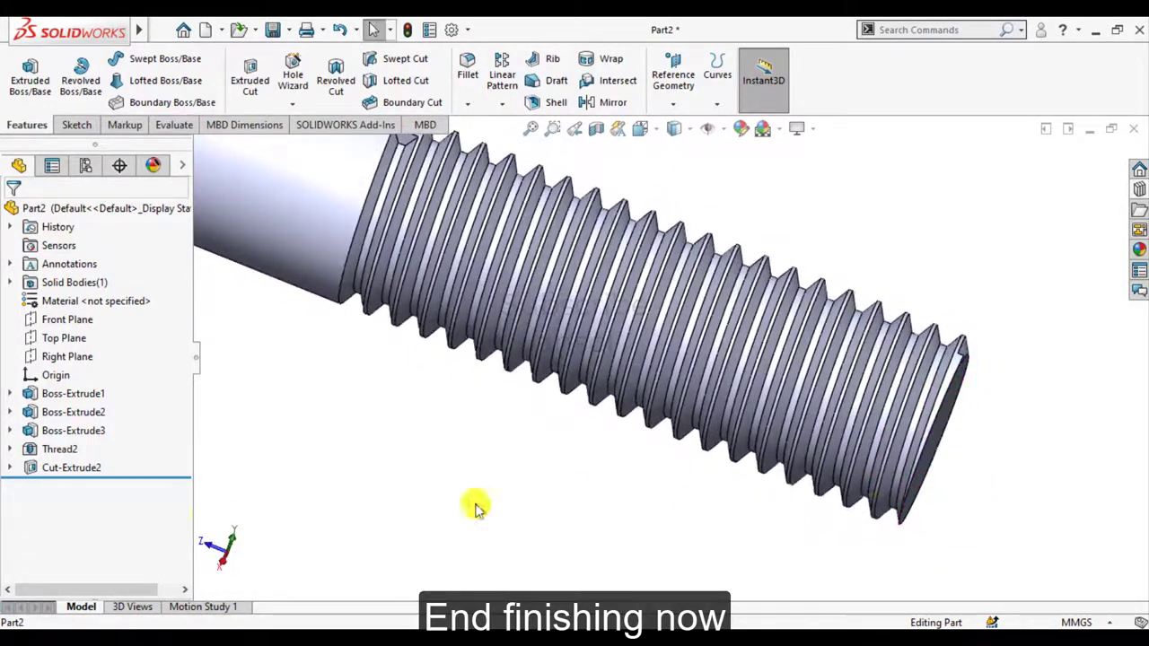
{"action": "left_click", "coordinate": [77, 468]}
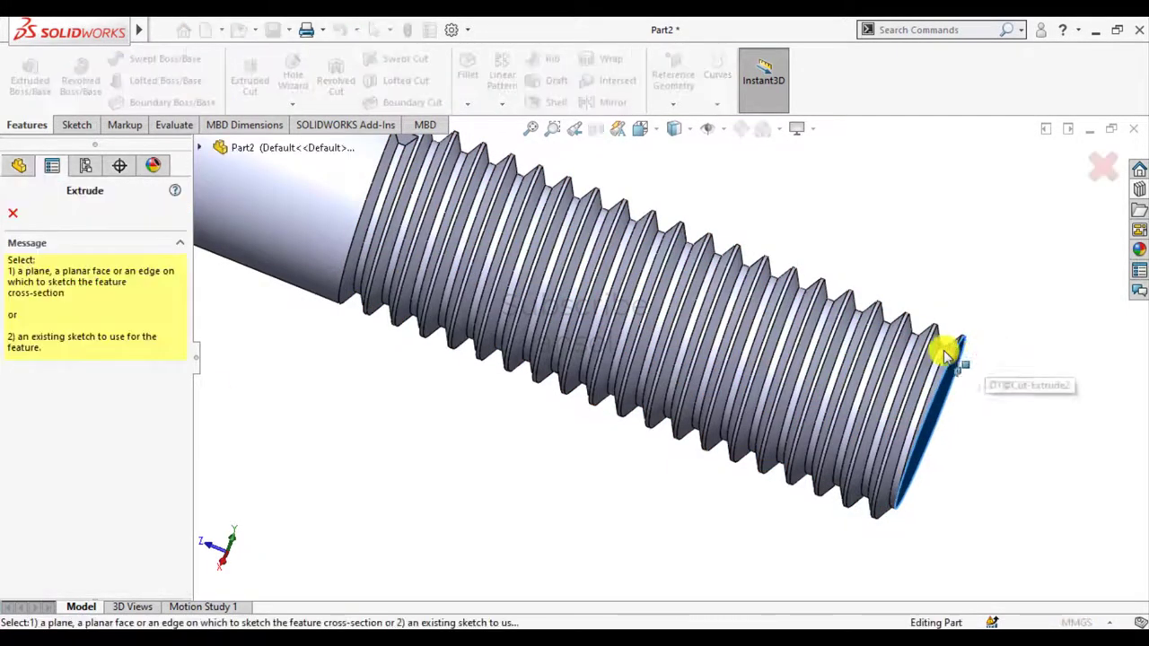
{"action": "left_click", "coordinate": [15, 216]}
{"action": "left_click", "coordinate": [456, 454]}
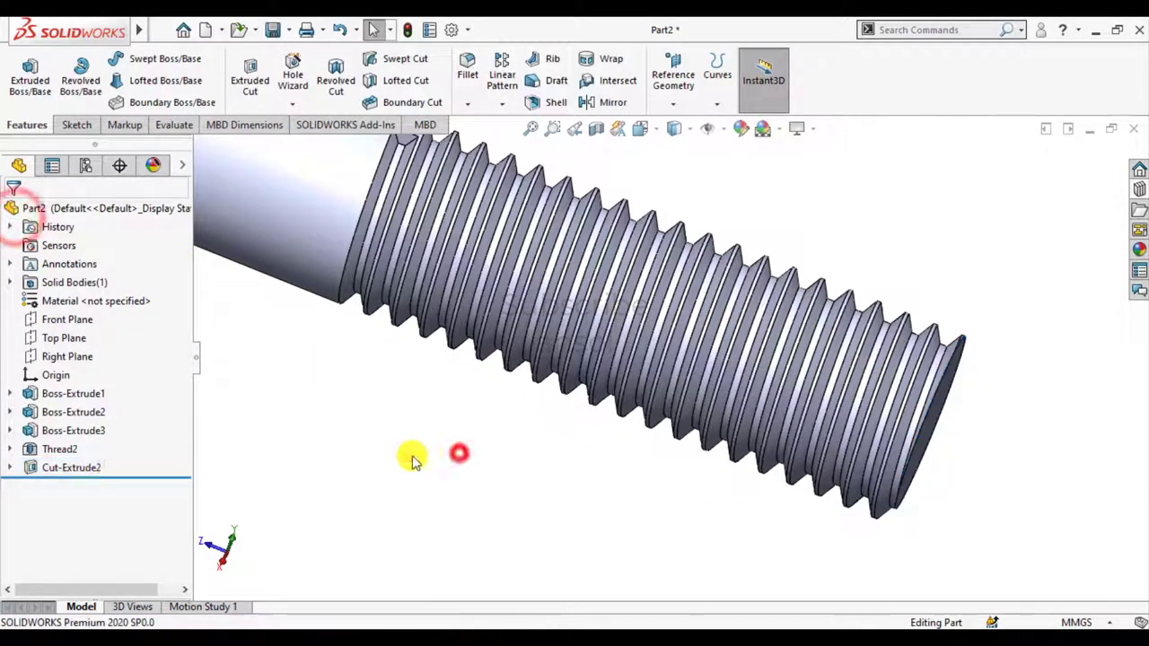
{"action": "left_click", "coordinate": [71, 471]}
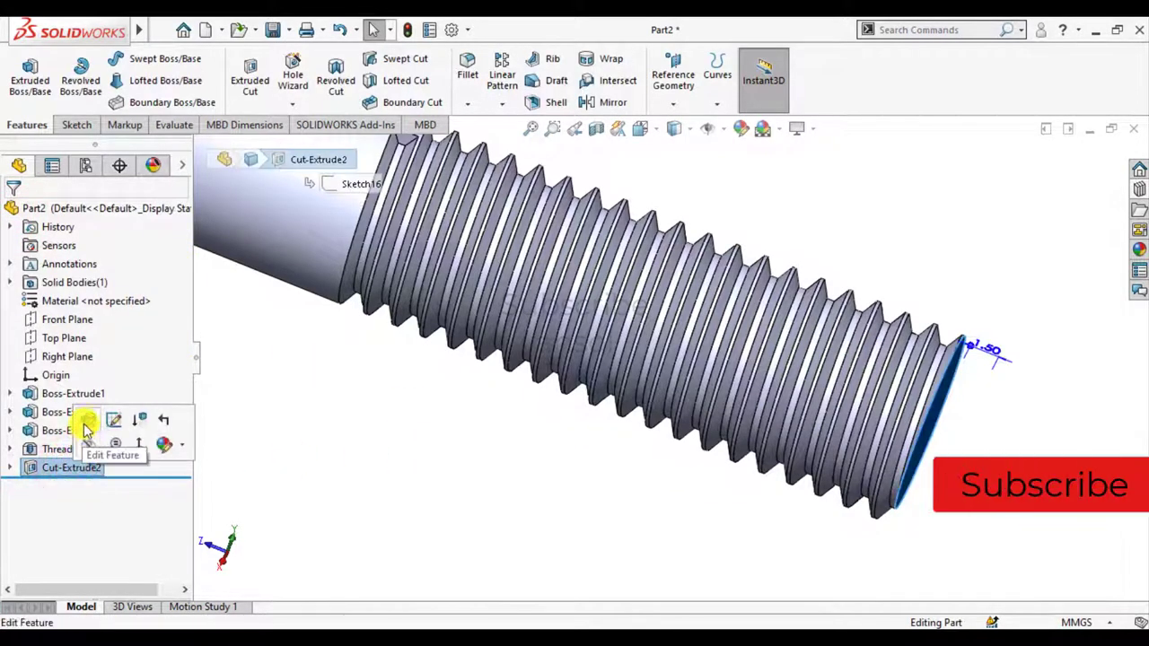
{"action": "left_click", "coordinate": [355, 430]}
{"action": "middle_click_drag", "start_coordinate": [546, 474], "coordinate": [614, 566]}
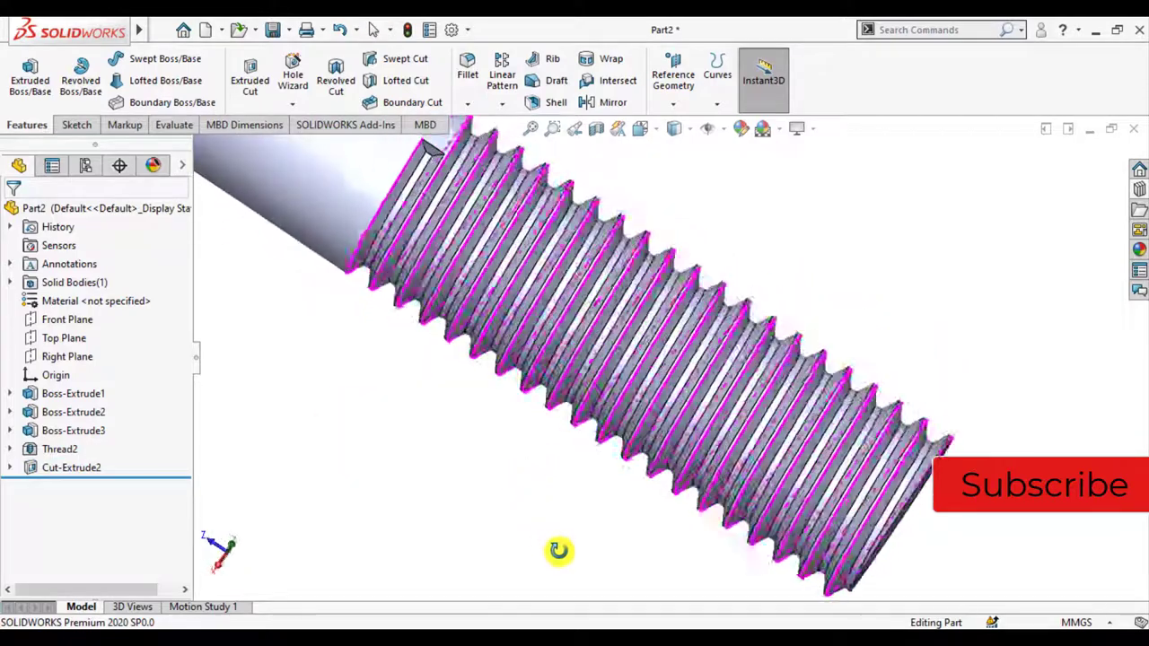
{"action": "scroll", "coordinate": [854, 359], "scroll_direction": "up", "scroll_amount": 3}
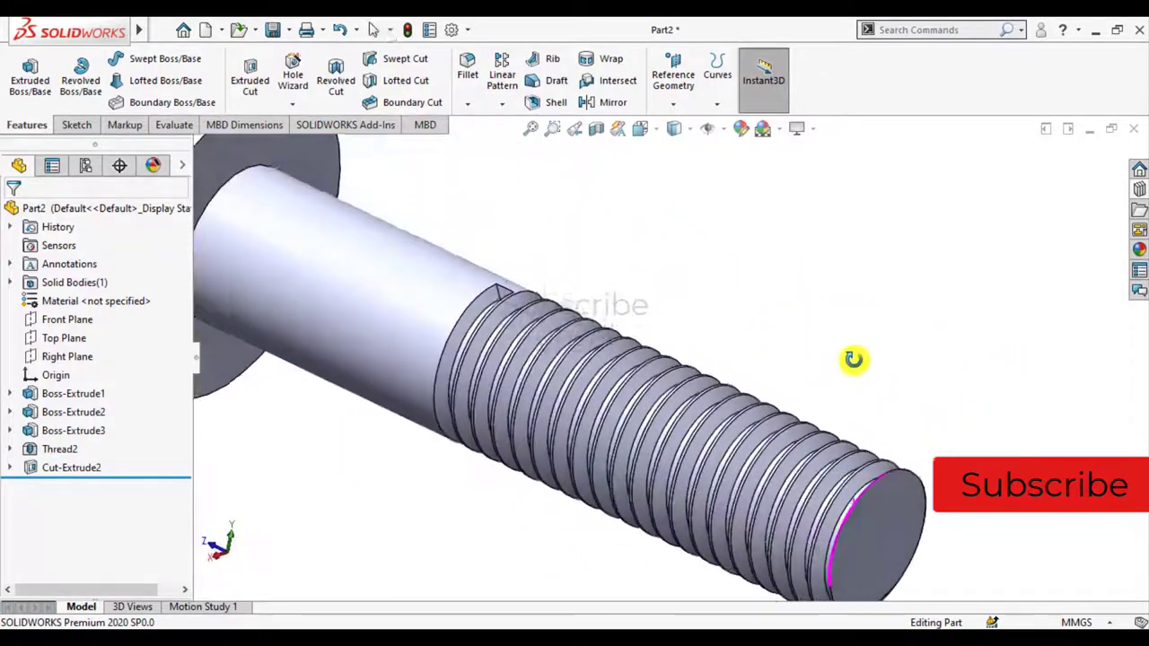
{"action": "scroll", "coordinate": [853, 539], "scroll_direction": "up", "scroll_amount": 2}
{"action": "scroll", "coordinate": [763, 386], "scroll_direction": "down", "scroll_amount": 5}
{"action": "left_click", "coordinate": [729, 392]}
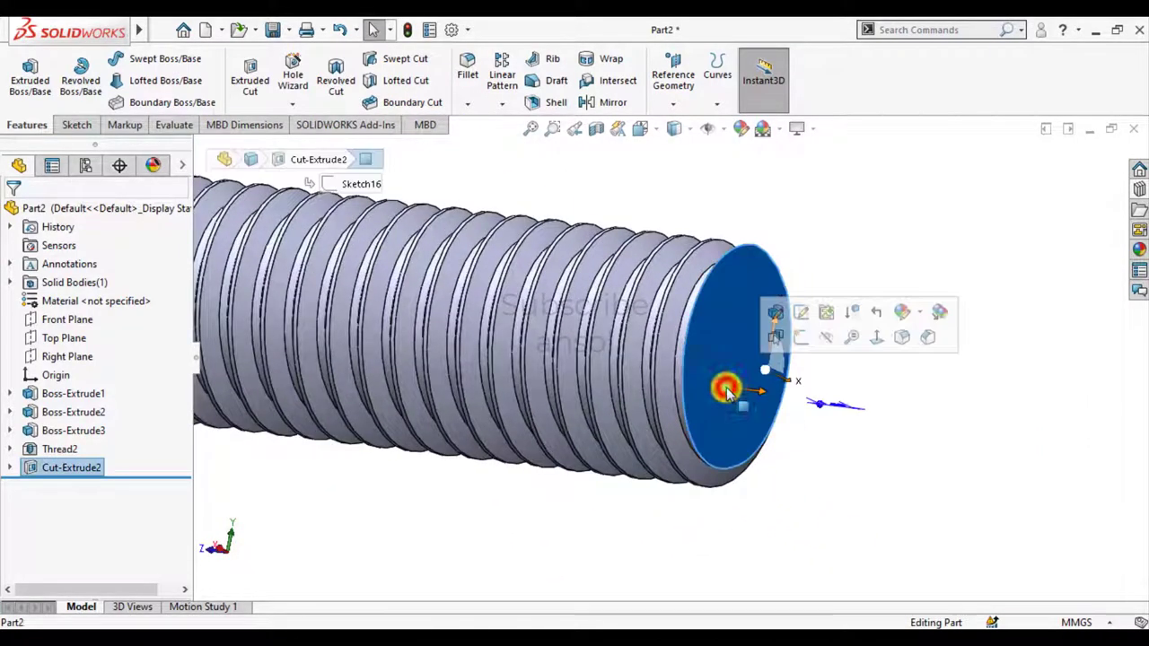
{"action": "left_click", "coordinate": [967, 482]}
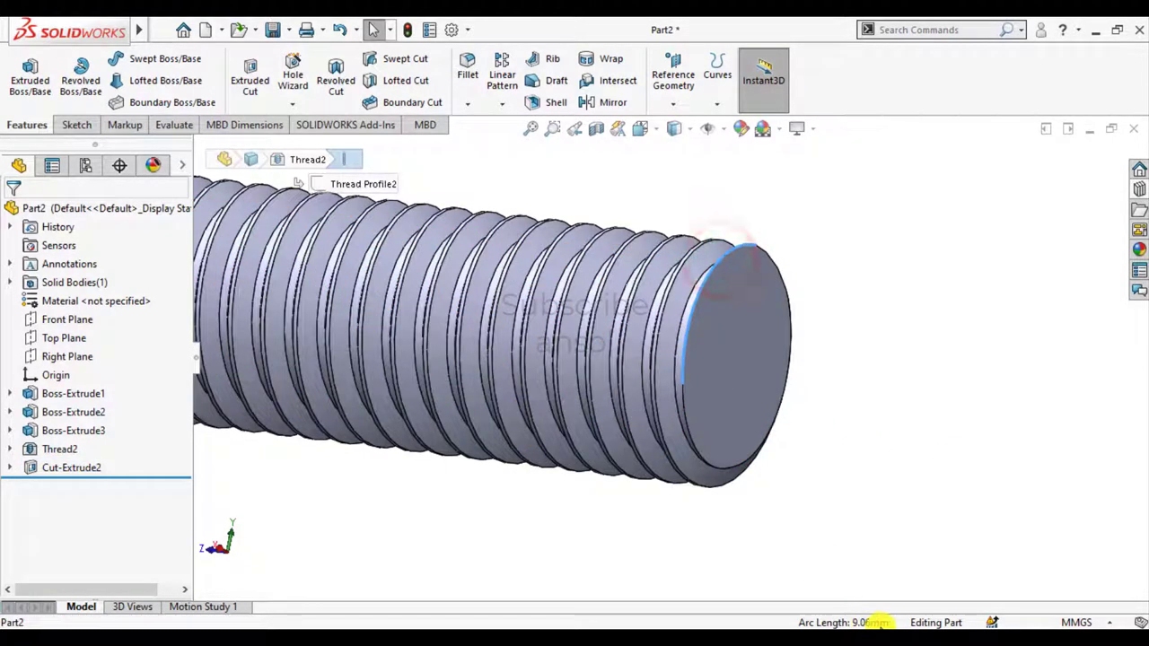
{"action": "left_click", "coordinate": [731, 377]}
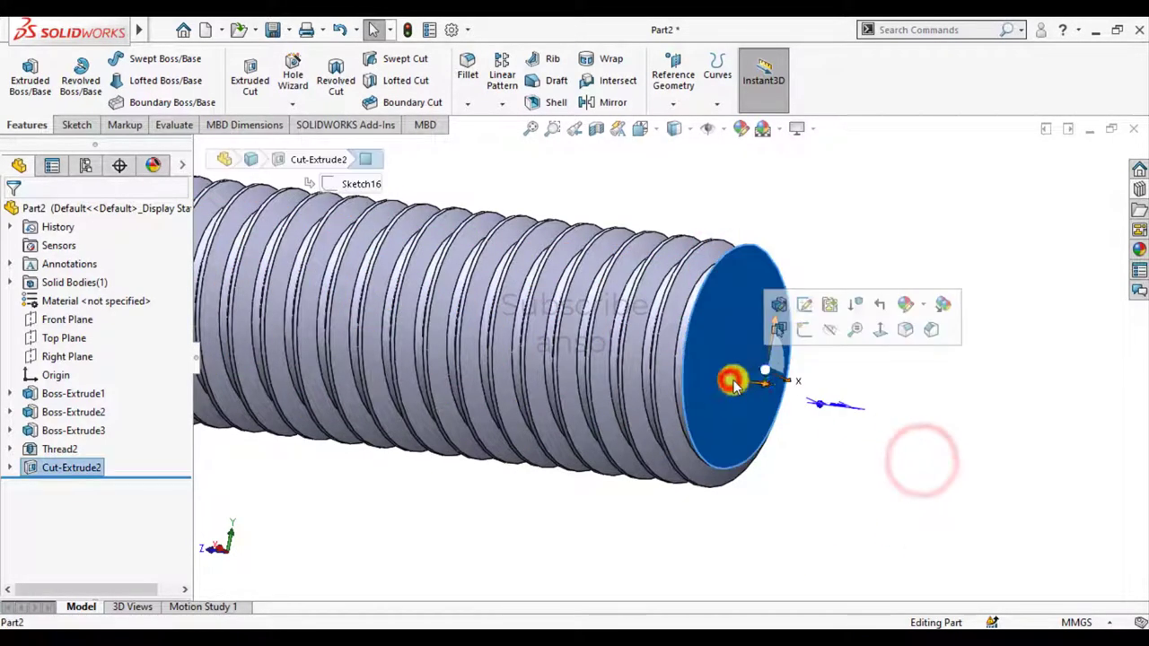
- Sketch an origin-centred circle on the bolt's end face
{"action": "left_click", "coordinate": [803, 333]}
{"action": "left_click", "coordinate": [970, 482]}
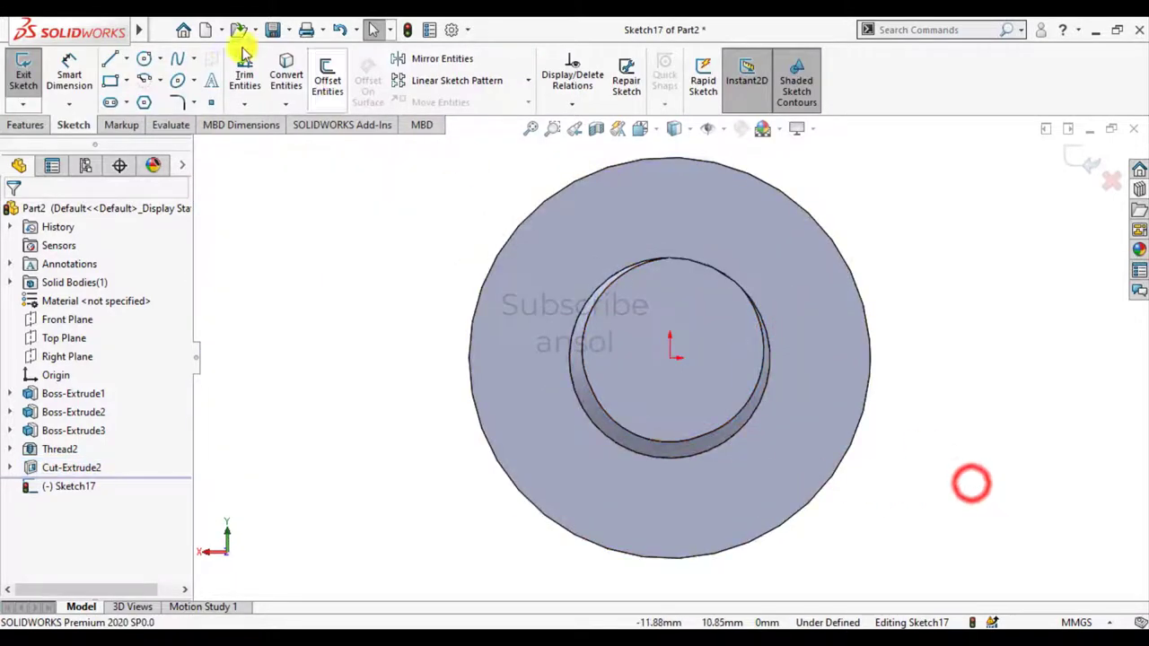
{"action": "left_click", "coordinate": [143, 59]}
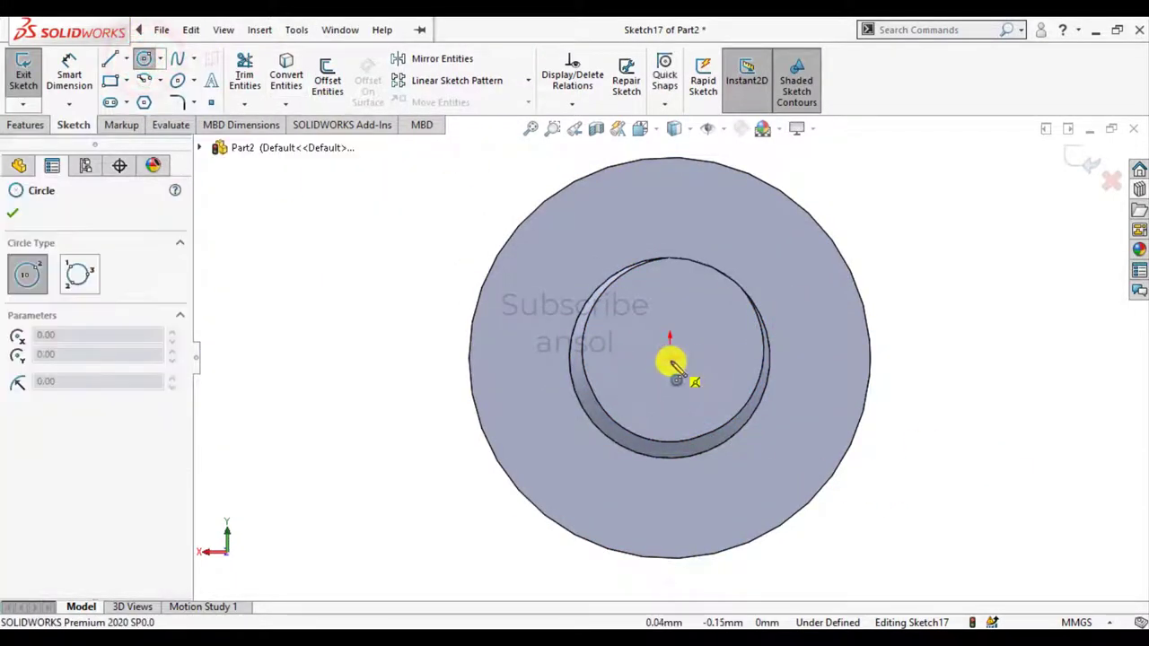
{"action": "left_click", "coordinate": [670, 357]}
{"action": "left_click", "coordinate": [661, 414]}
{"action": "left_click", "coordinate": [12, 213]}
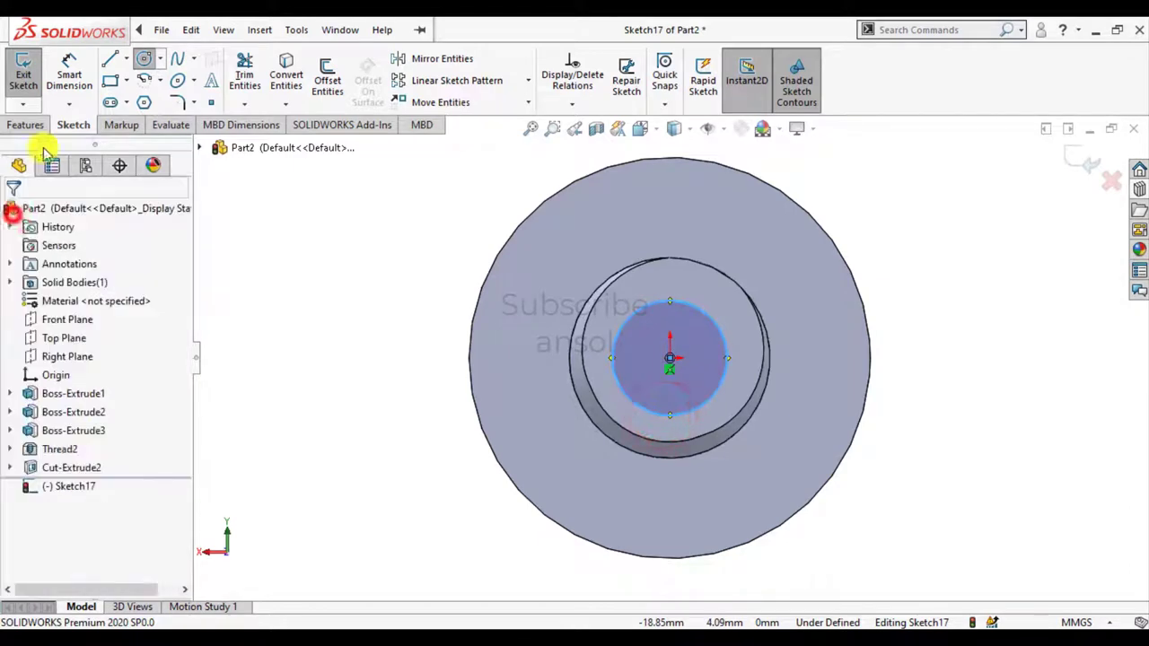
- Dimension the circle to Ø9.06 mm and close Sketch17
{"action": "left_click", "coordinate": [69, 74]}
{"action": "left_click", "coordinate": [629, 397]}
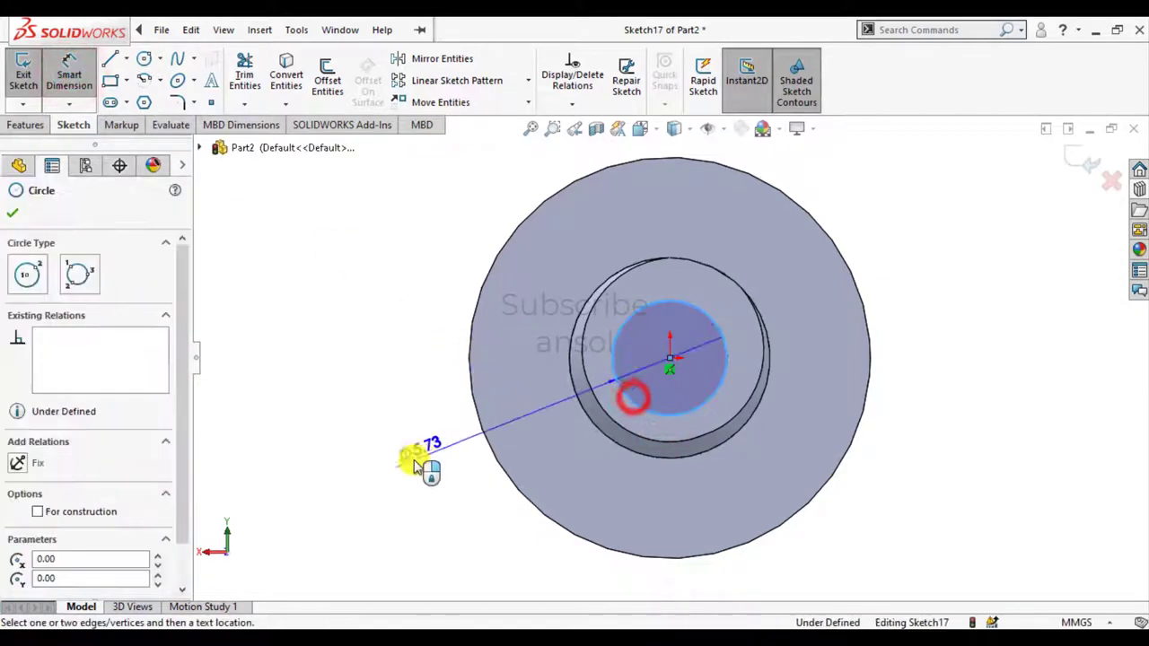
{"action": "left_click", "coordinate": [412, 456]}
{"action": "type", "text": "9"}
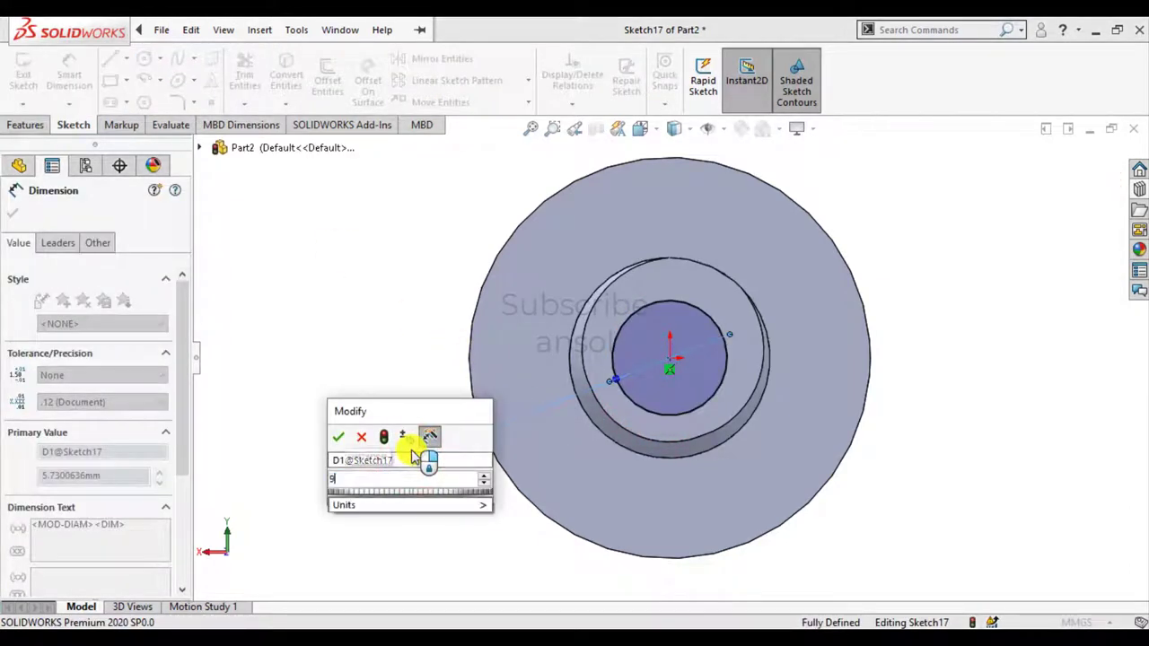
{"action": "type", "text": ".06"}
{"action": "key", "text": "Return"}
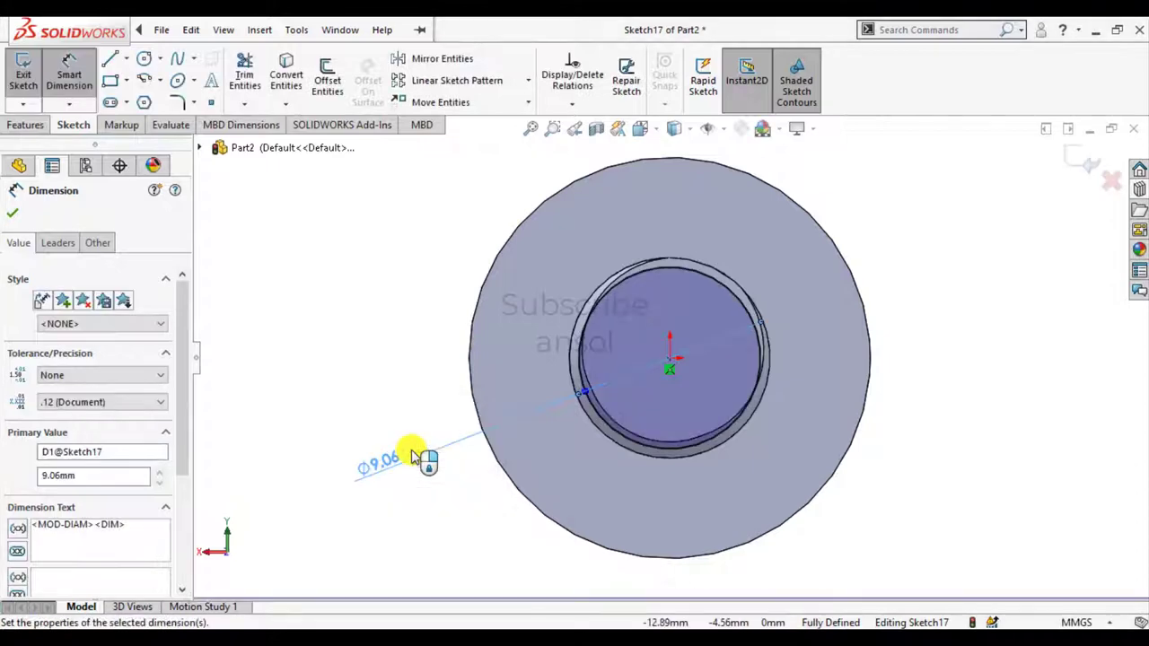
{"action": "left_click", "coordinate": [8, 217]}
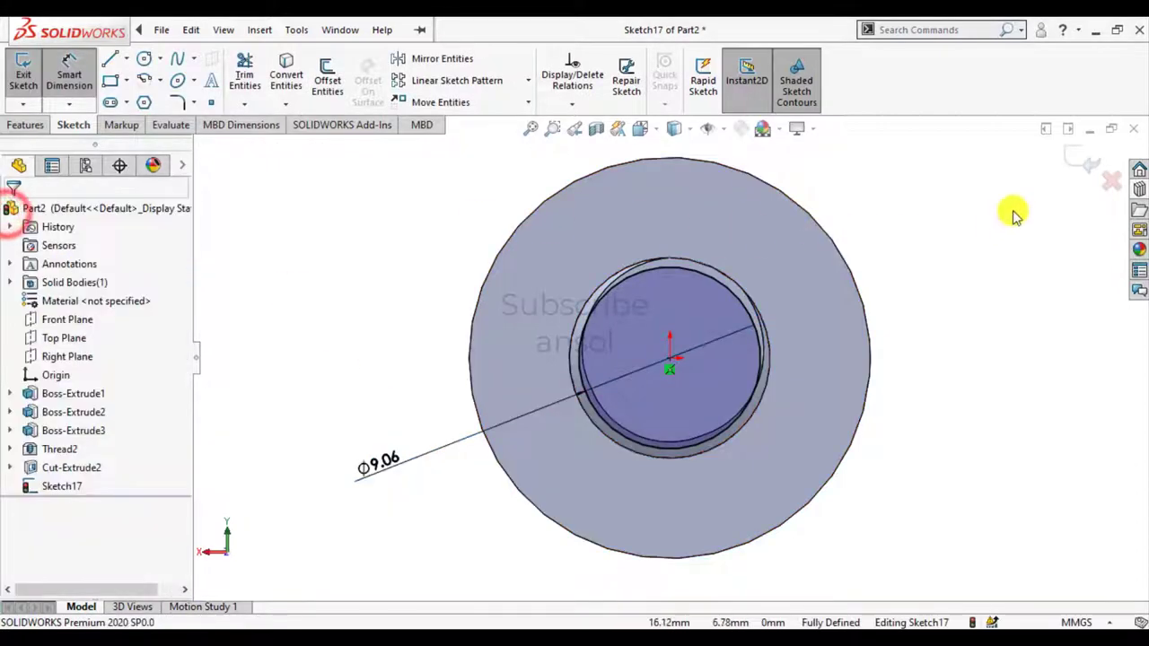
{"action": "left_click", "coordinate": [1082, 159]}
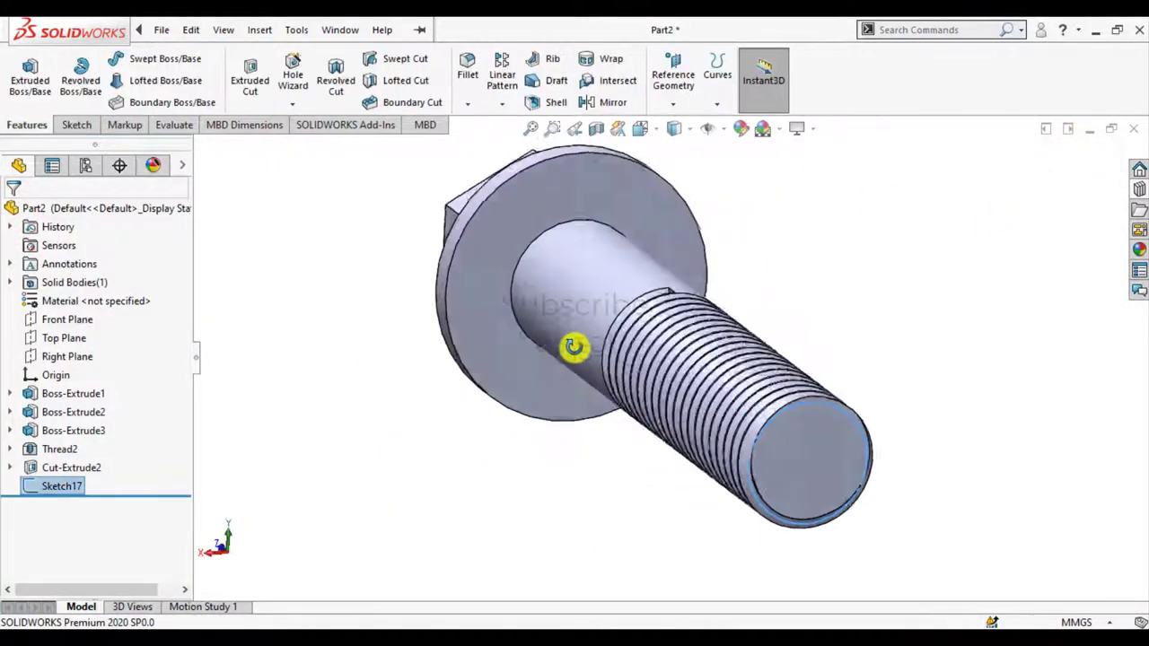
- Extrude Sketch17's Ø9.06 circle 1.00 mm blind into an end boss (Boss-Extrude5)
{"action": "left_click", "coordinate": [27, 76]}
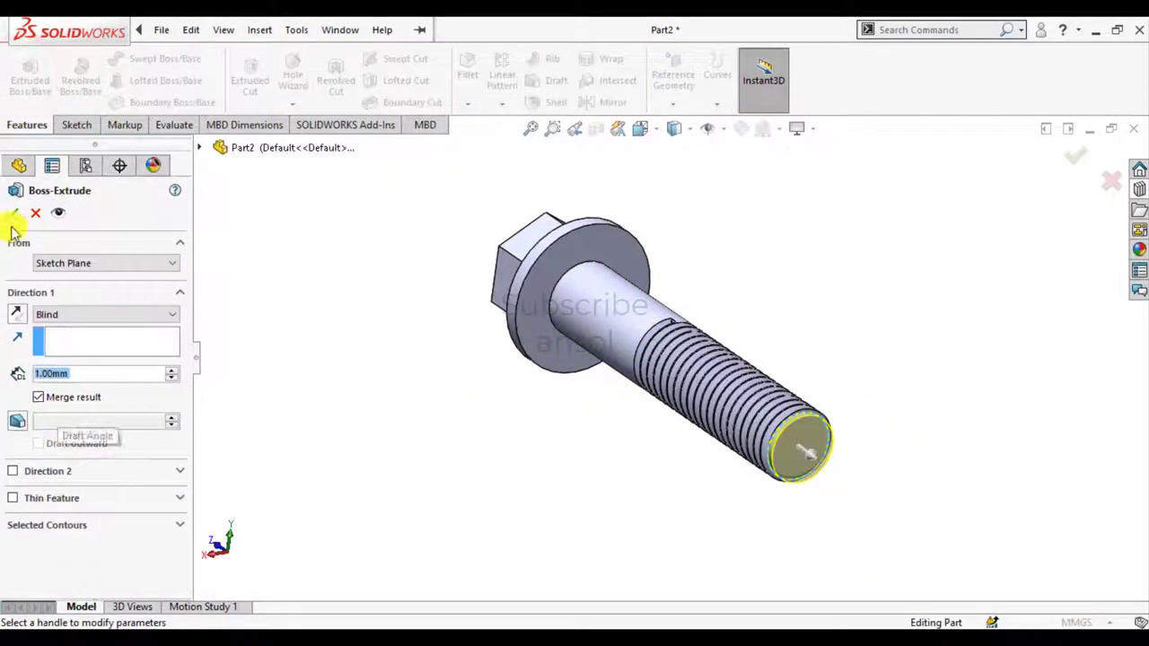
{"action": "left_click", "coordinate": [14, 214]}
{"action": "left_click", "coordinate": [494, 502]}
{"action": "scroll", "coordinate": [813, 443], "scroll_direction": "down", "scroll_amount": 3}
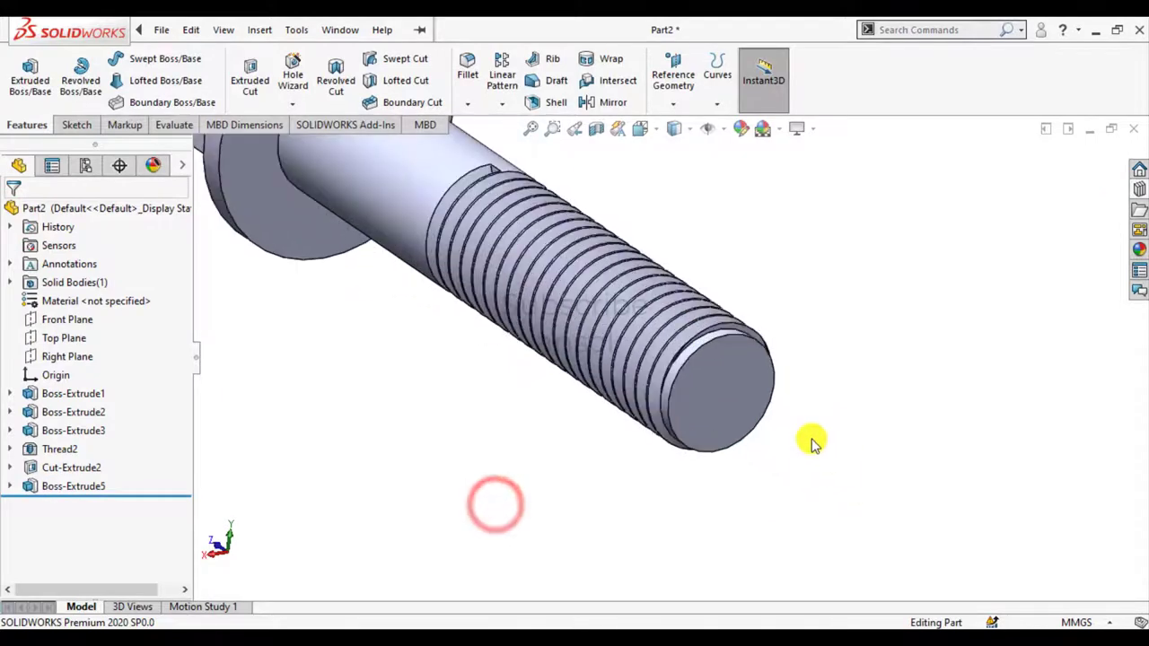
{"action": "middle_click_drag", "start_coordinate": [812, 443], "coordinate": [853, 480]}
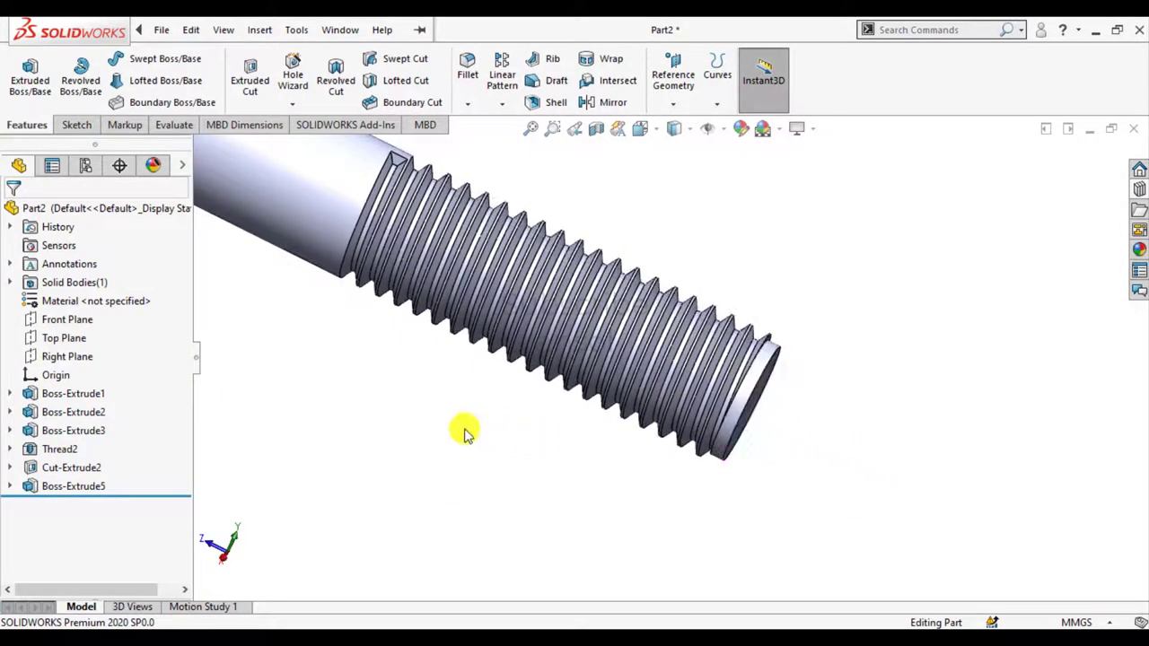
{"action": "scroll", "coordinate": [467, 434], "scroll_direction": "up", "scroll_amount": 1}
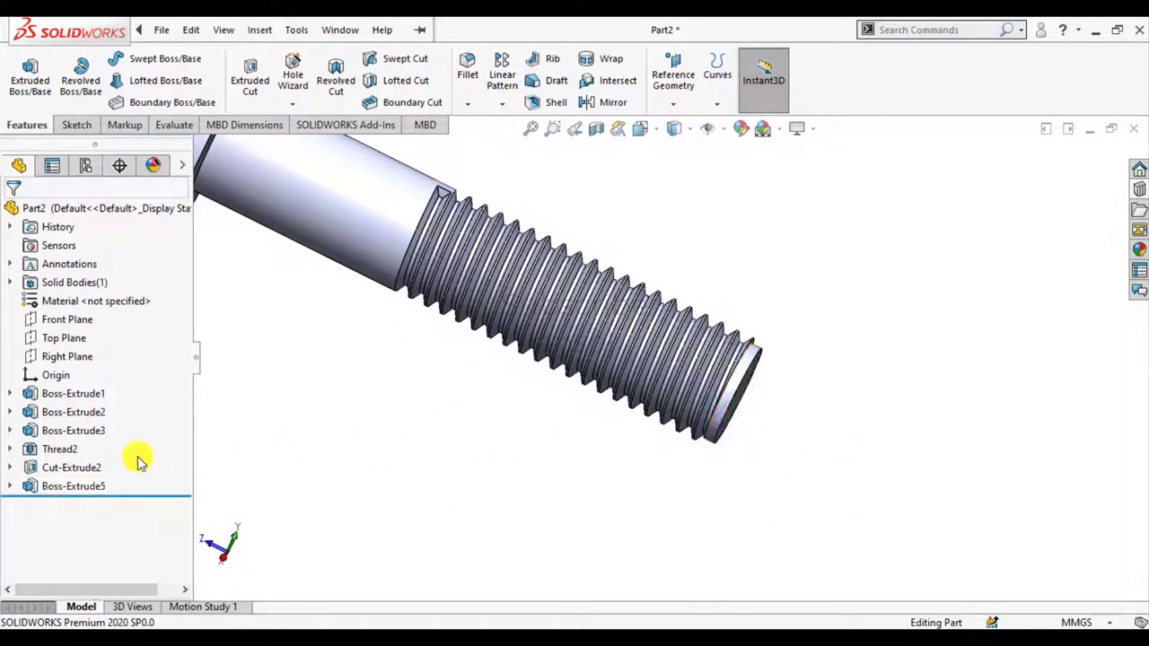
- Inspect the end boss, reopening its extrusion without changes, then clear the selection
{"action": "left_click", "coordinate": [63, 494]}
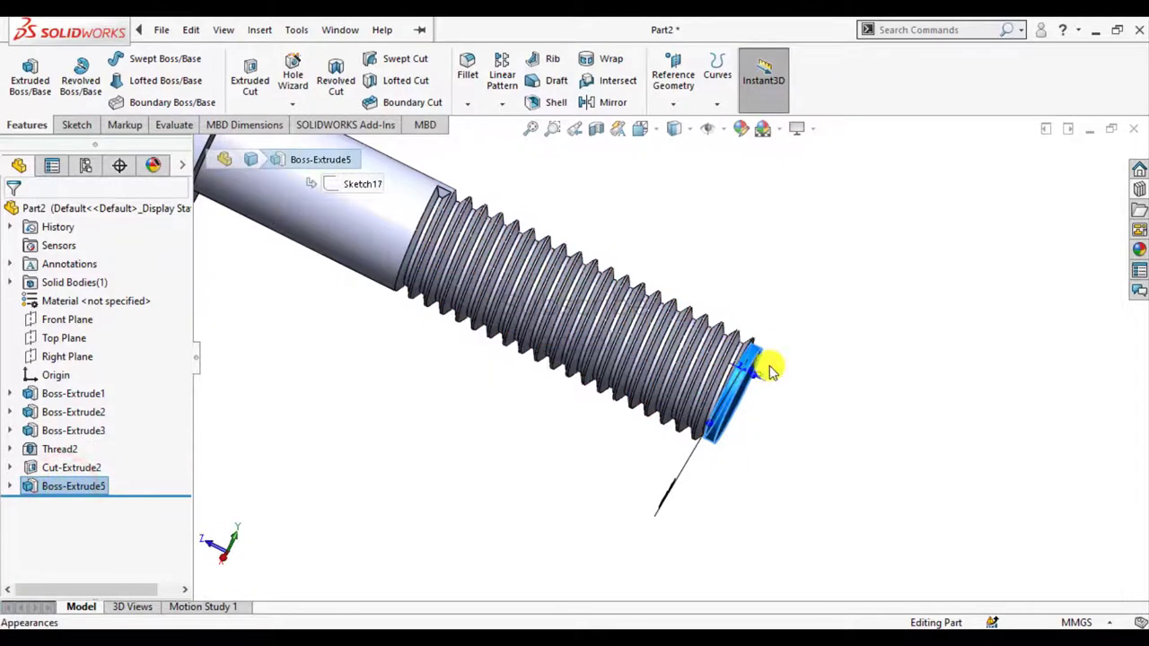
{"action": "mouse_move", "coordinate": [757, 383]}
{"action": "middle_mouse_down"}
{"action": "mouse_move", "coordinate": [744, 364]}
{"action": "mouse_move", "coordinate": [659, 530]}
{"action": "mouse_move", "coordinate": [727, 463]}
{"action": "middle_mouse_up"}
{"action": "scroll", "coordinate": [727, 463], "scroll_direction": "down", "scroll_amount": 3}
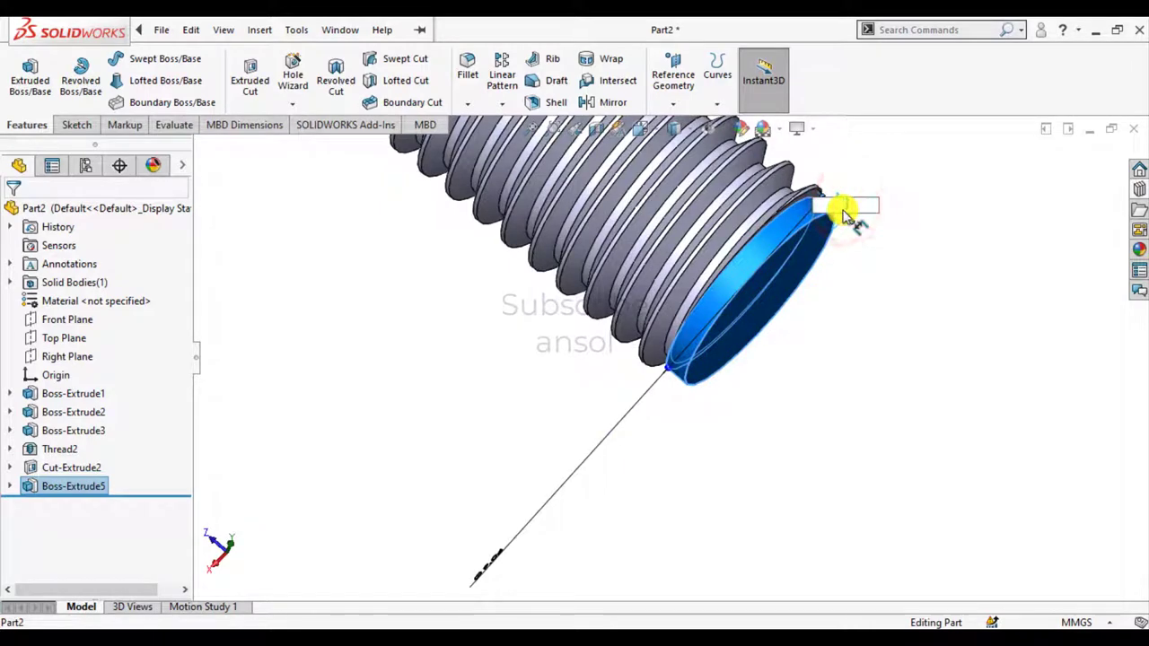
{"action": "left_click", "coordinate": [844, 212]}
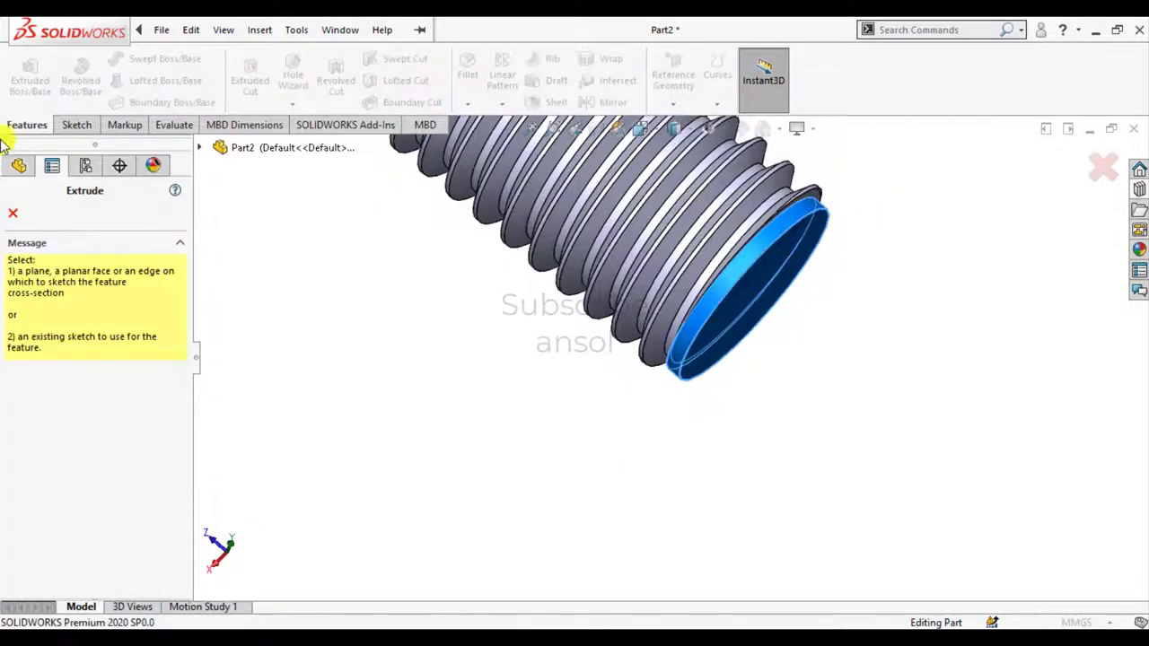
{"action": "left_click", "coordinate": [13, 214]}
{"action": "left_click", "coordinate": [873, 391]}
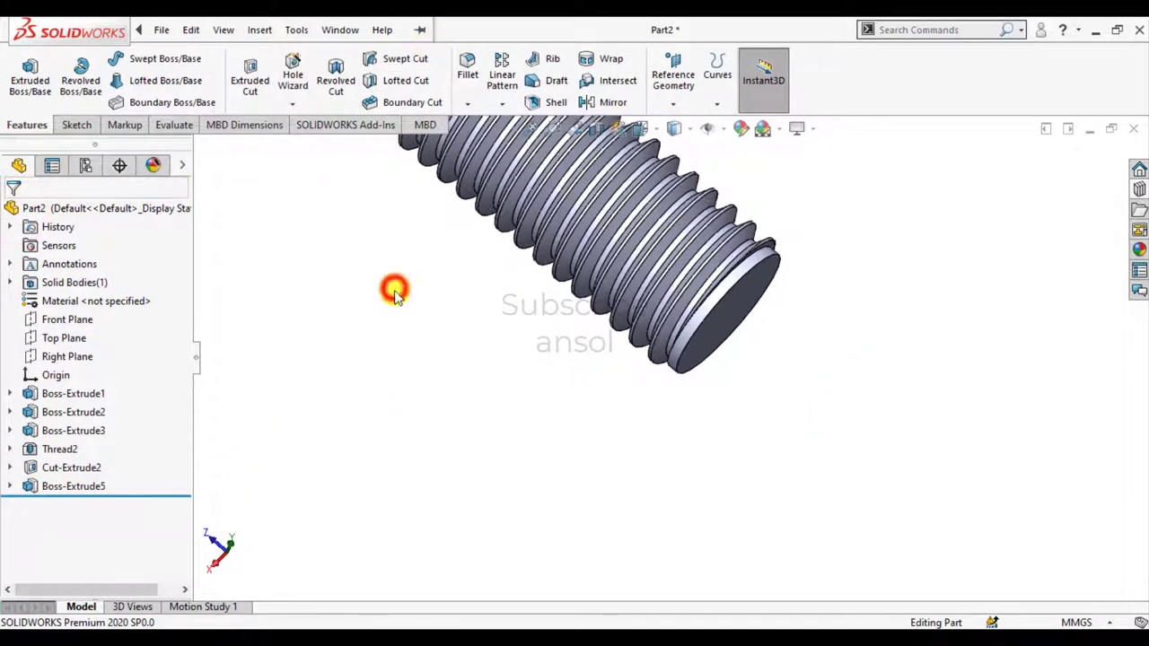
{"action": "left_click", "coordinate": [467, 103]}
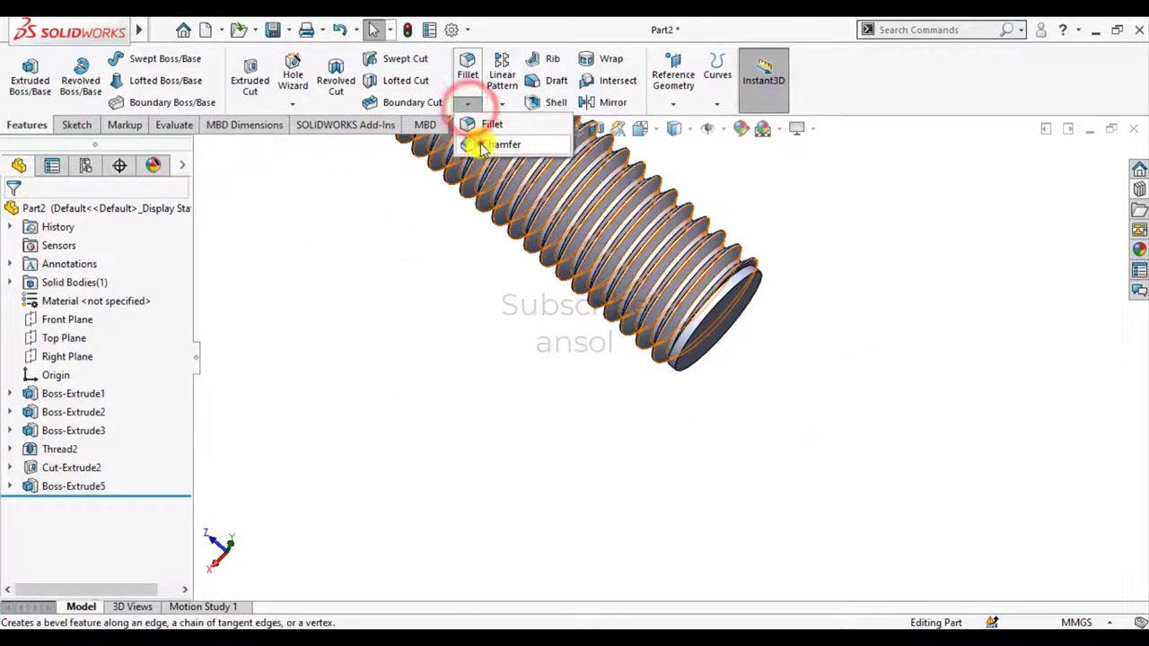
- Bevel the end boss's outer edge with a 0.7 mm × 45° chamfer (Chamfer4)
{"action": "left_click", "coordinate": [482, 146]}
{"action": "left_click", "coordinate": [732, 291]}
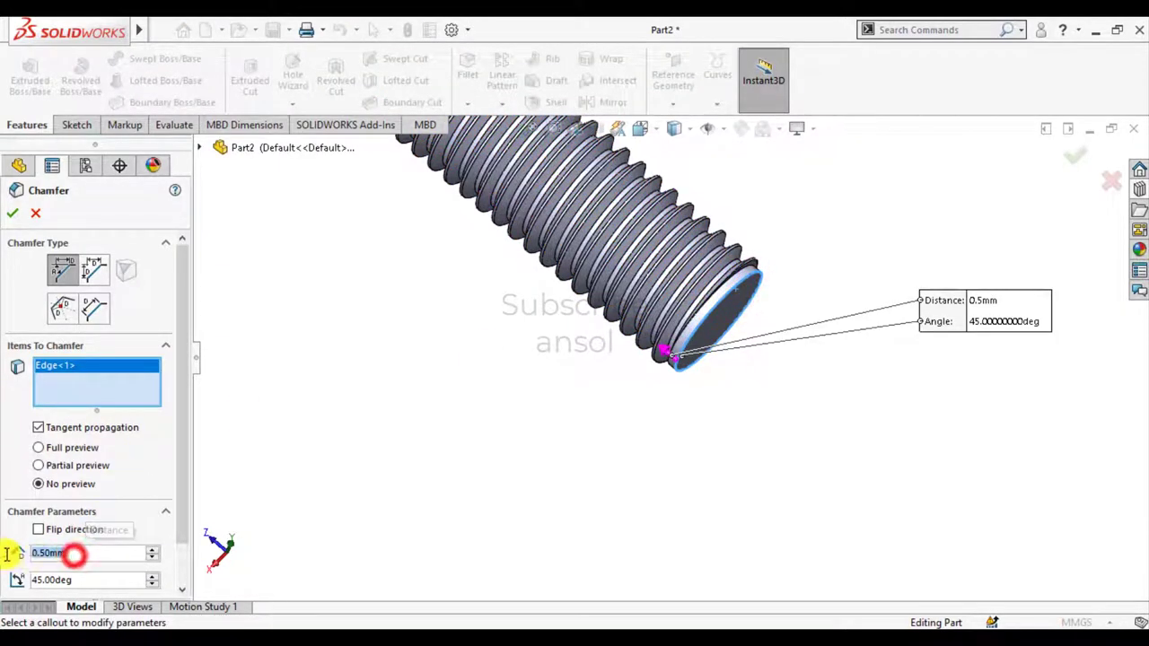
{"action": "type", "text": "0.7"}
{"action": "key", "text": "Return"}
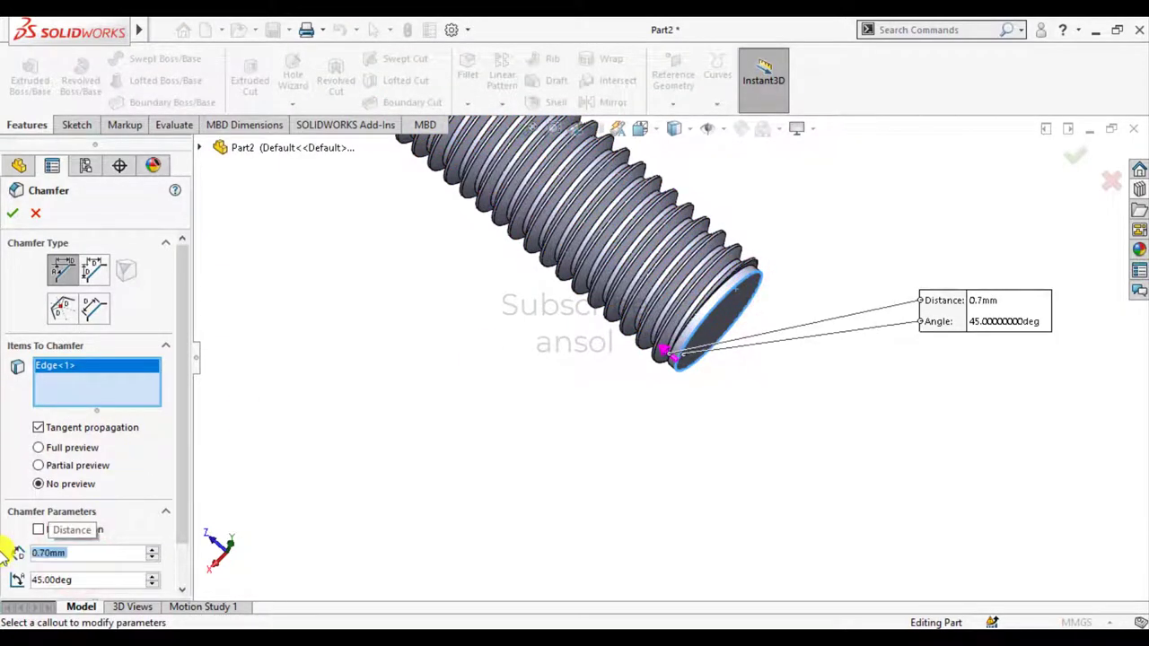
{"action": "right_click", "coordinate": [479, 401]}
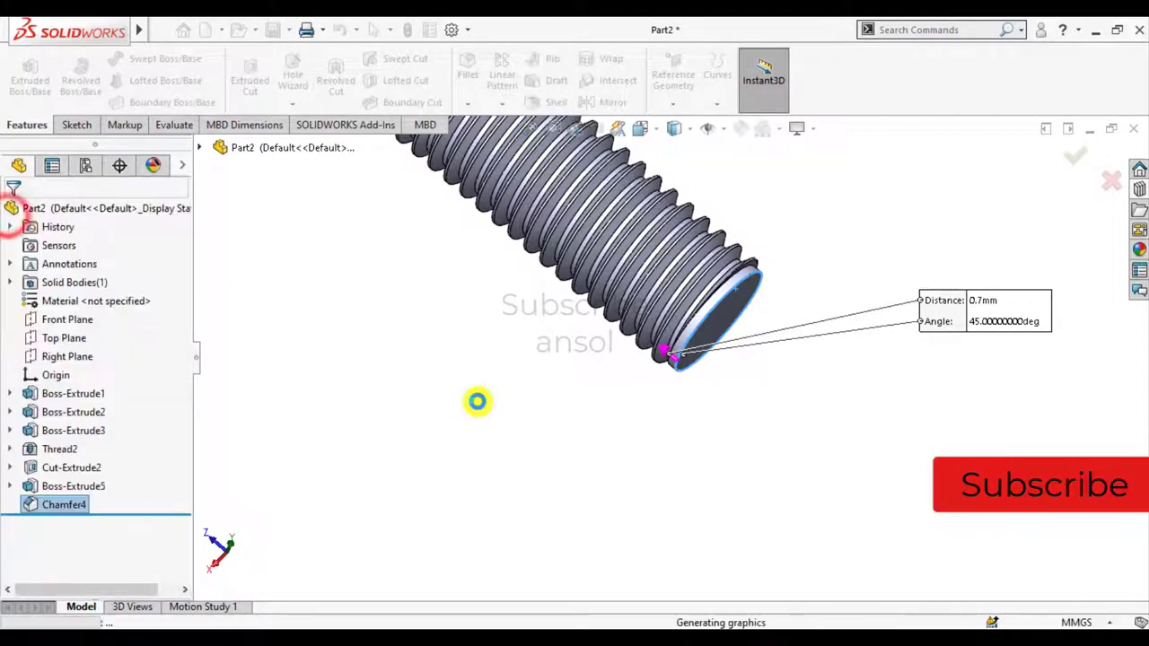
{"action": "scroll", "coordinate": [628, 413], "scroll_direction": "up", "scroll_amount": 4}
{"action": "scroll", "coordinate": [629, 202], "scroll_direction": "down", "scroll_amount": 2}
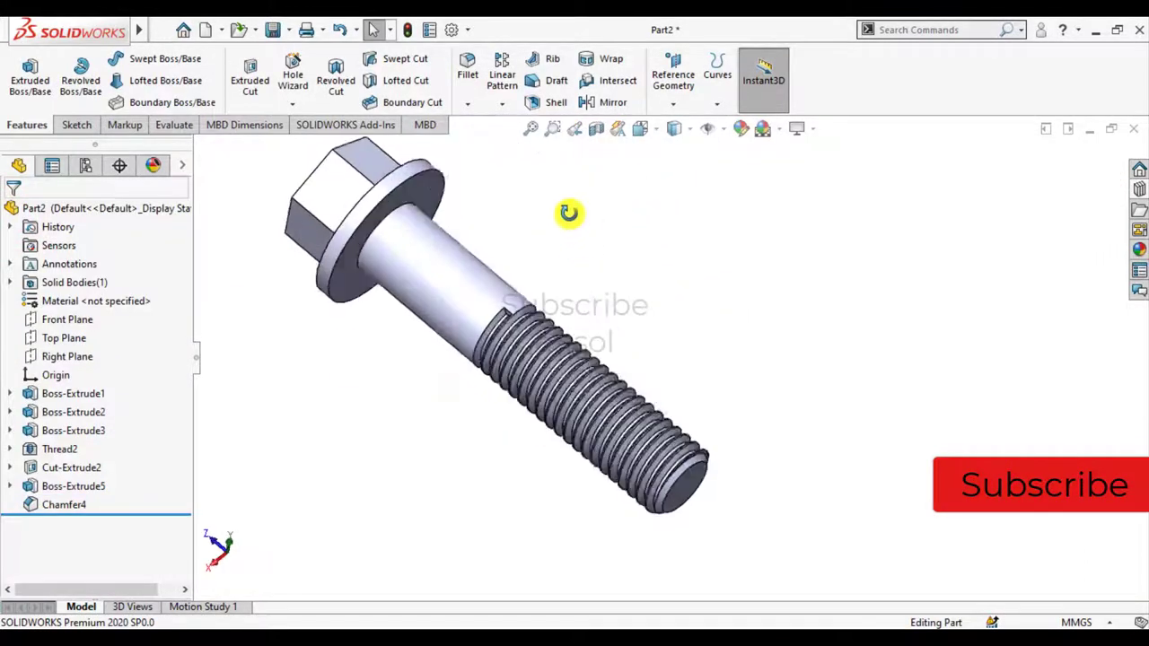
{"action": "mouse_move", "coordinate": [569, 212]}
{"action": "middle_mouse_down"}
{"action": "mouse_move", "coordinate": [479, 342]}
{"action": "mouse_move", "coordinate": [477, 329]}
{"action": "mouse_move", "coordinate": [552, 403]}
{"action": "mouse_move", "coordinate": [764, 385]}
{"action": "mouse_move", "coordinate": [834, 365]}
{"action": "mouse_move", "coordinate": [1051, 369]}
{"action": "mouse_move", "coordinate": [885, 401]}
{"action": "mouse_move", "coordinate": [946, 378]}
{"action": "mouse_move", "coordinate": [933, 368]}
{"action": "middle_mouse_up"}
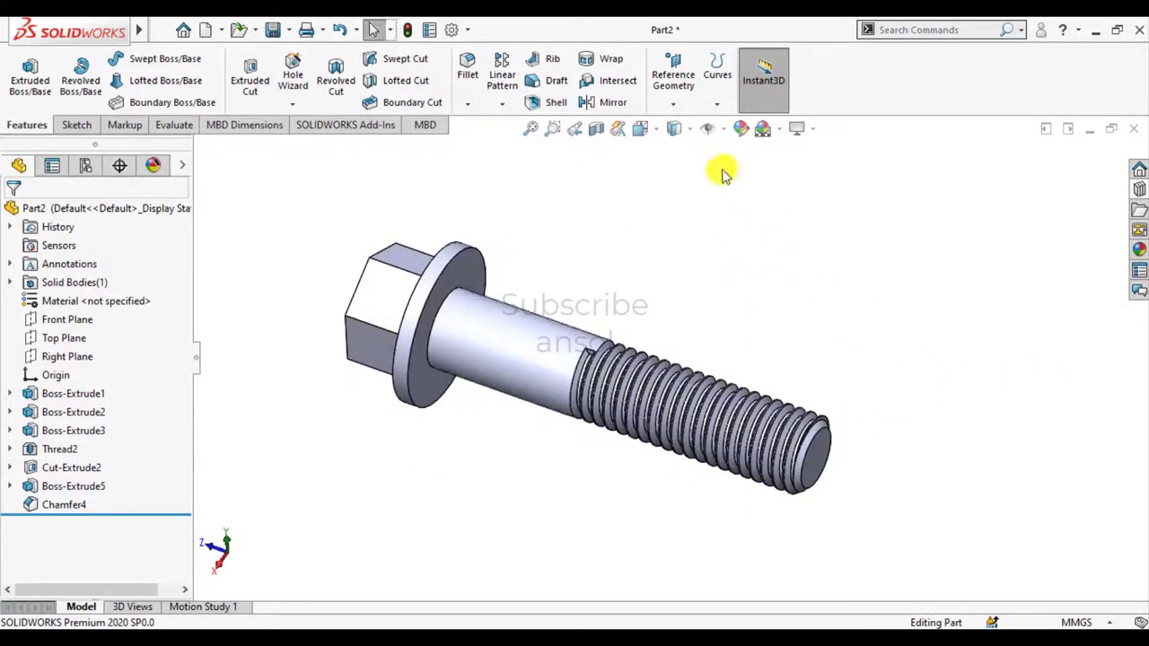
- Apply a grey colour appearance from the Color palette to the whole bolt
{"action": "left_click", "coordinate": [741, 130]}
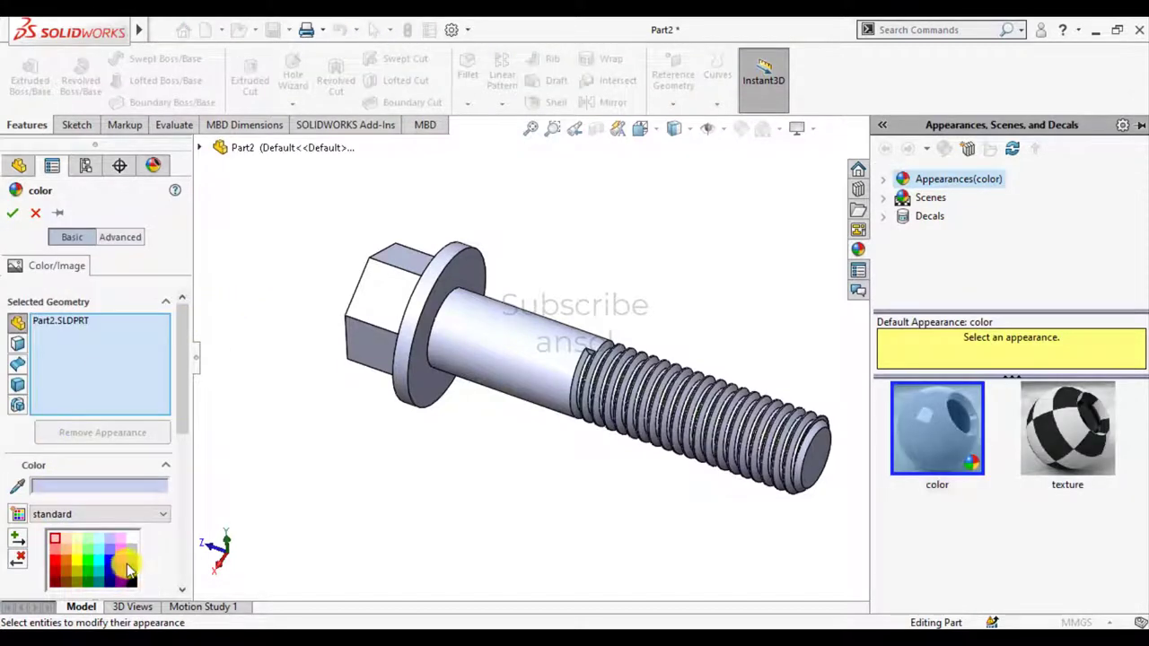
{"action": "left_click", "coordinate": [130, 567]}
{"action": "left_click", "coordinate": [135, 575]}
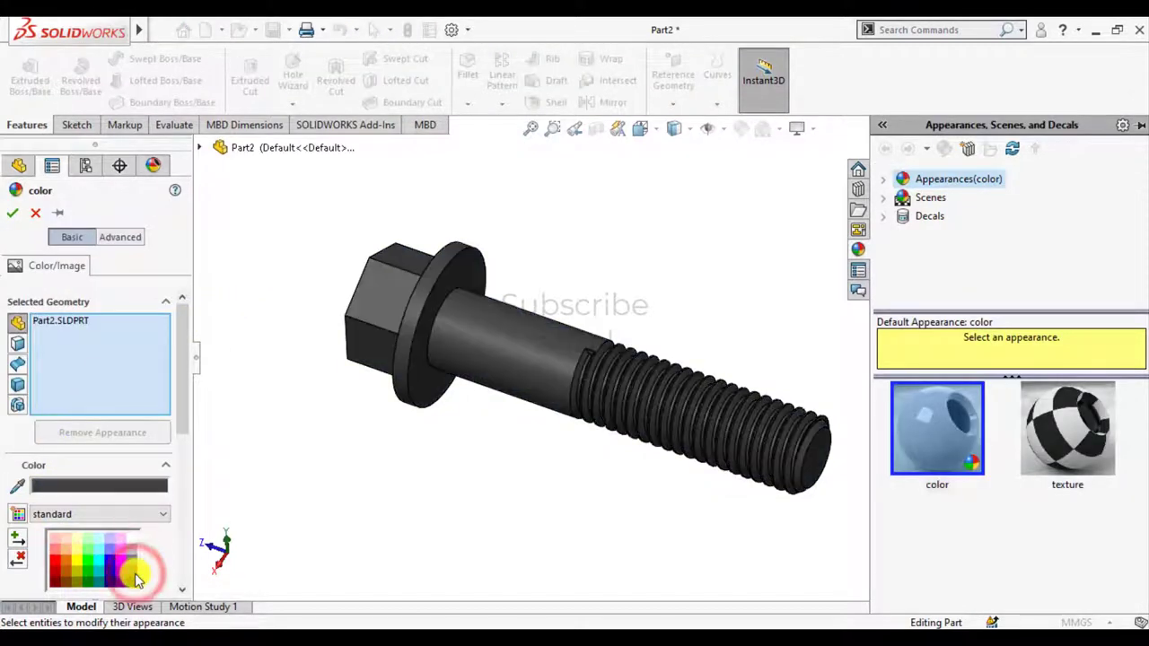
{"action": "left_click", "coordinate": [130, 564]}
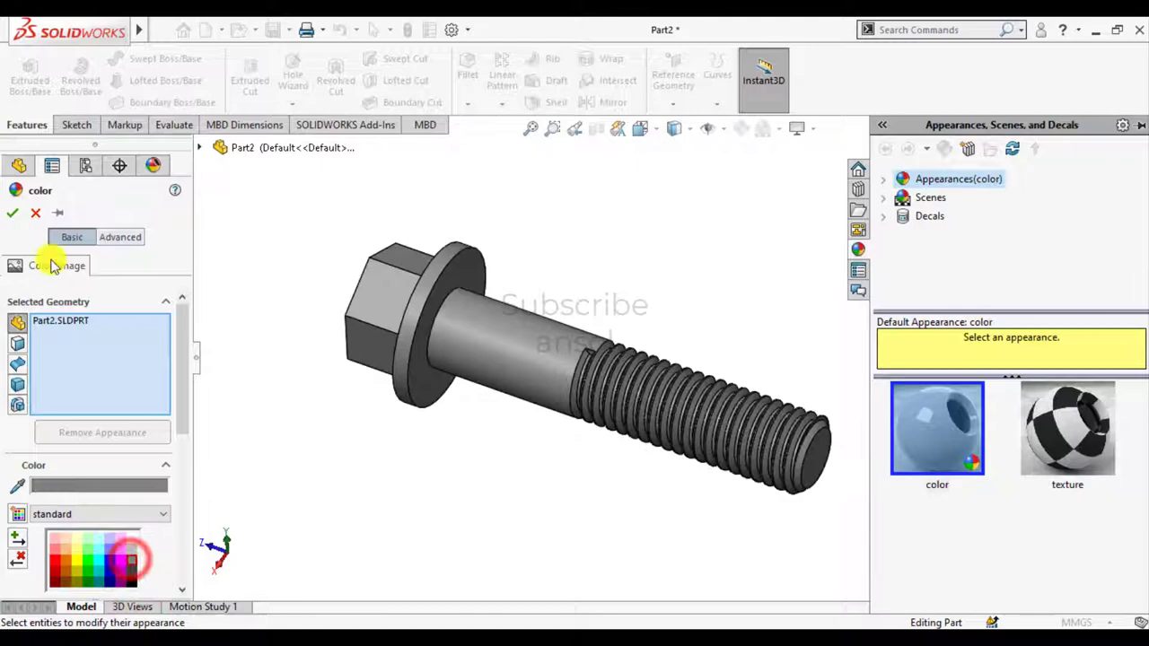
{"action": "left_click", "coordinate": [10, 212]}
{"action": "scroll", "coordinate": [398, 482], "scroll_direction": "down", "scroll_amount": 3}
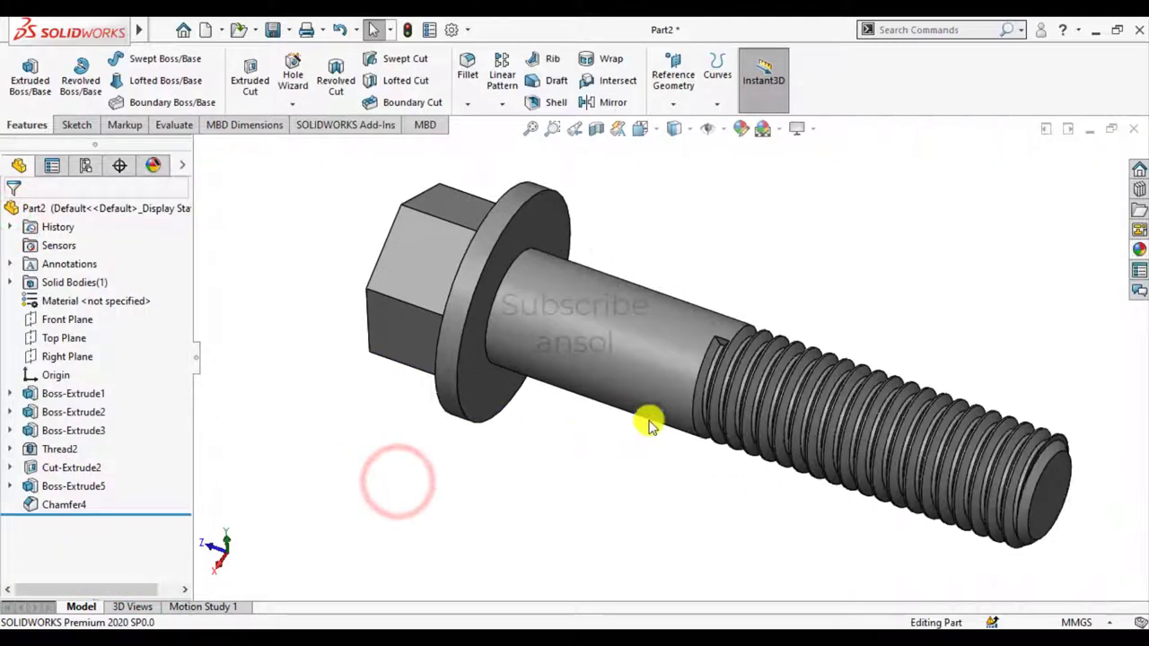
{"action": "middle_click_drag", "start_coordinate": [887, 446], "coordinate": [916, 367]}
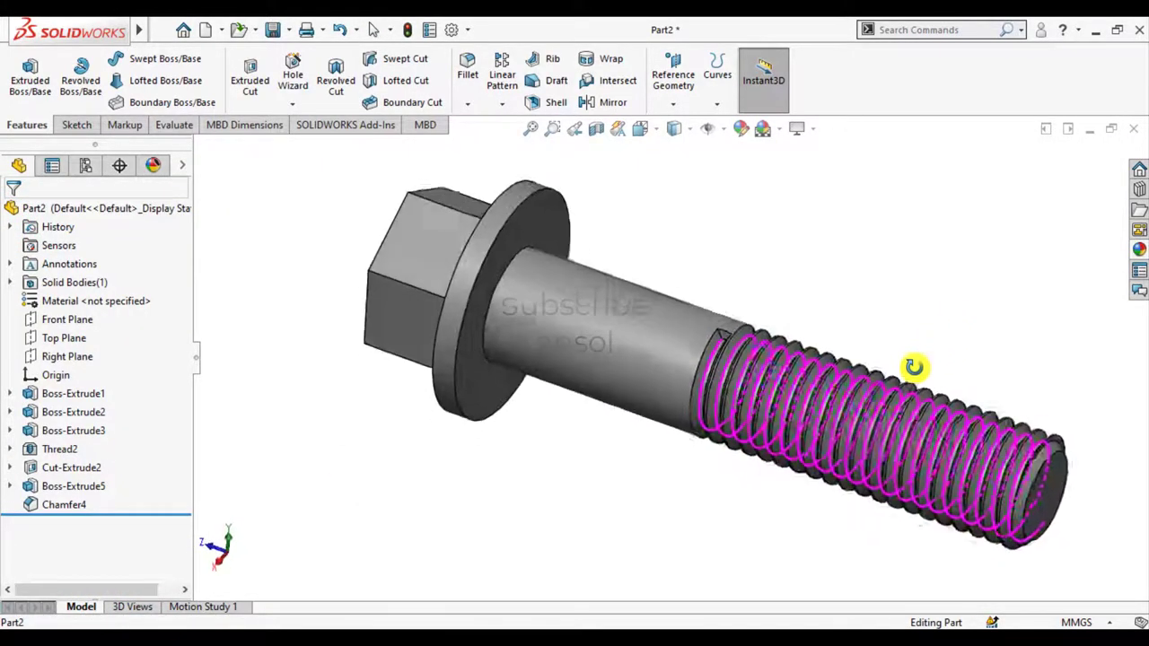
{"action": "left_click", "coordinate": [764, 560]}
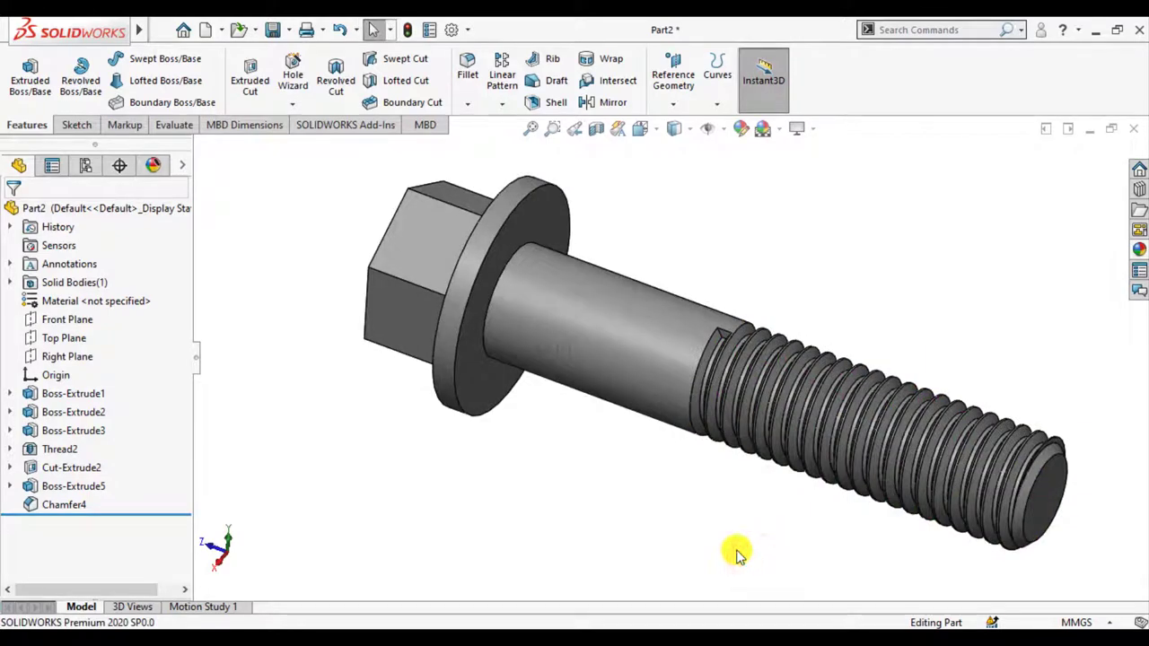